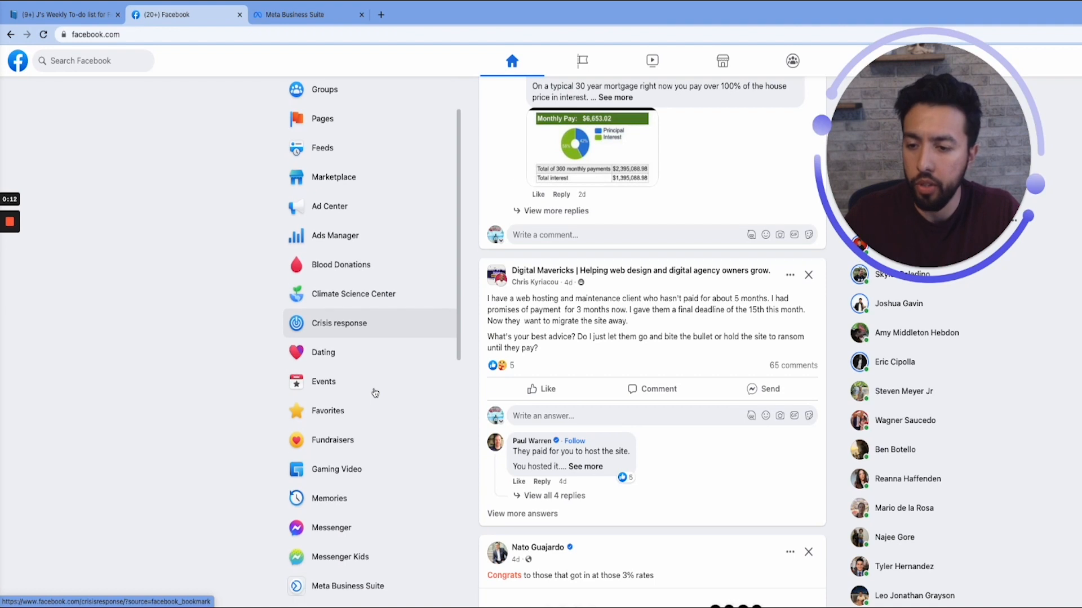
- Find Ads Manager among the Facebook shortcuts, open it in a new tab and switch to that tab
{"action": "scroll", "coordinate": [370, 405], "scroll_direction": "down", "scroll_amount": 1}
{"action": "scroll", "coordinate": [370, 404], "scroll_direction": "down", "scroll_amount": 3}
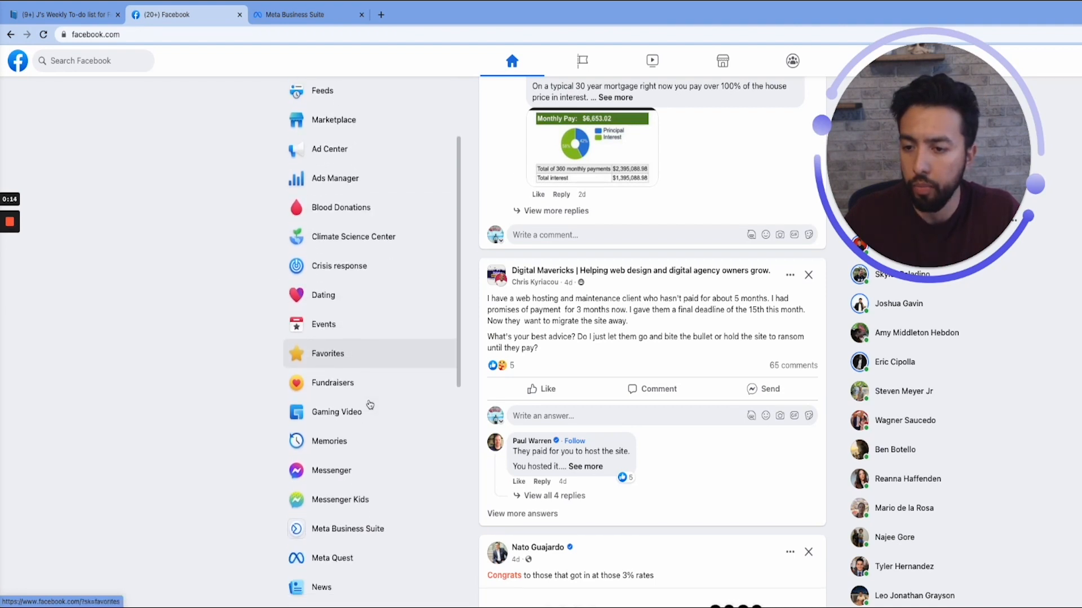
{"action": "scroll", "coordinate": [370, 405], "scroll_direction": "up", "scroll_amount": 5}
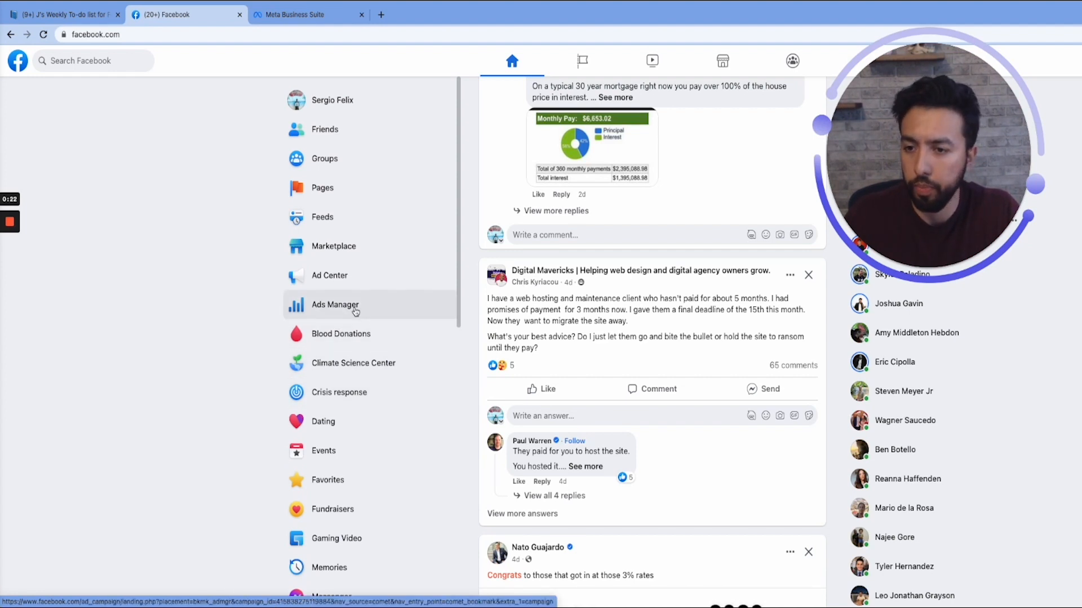
{"action": "right_click", "coordinate": [356, 312]}
{"action": "left_click", "coordinate": [383, 312]}
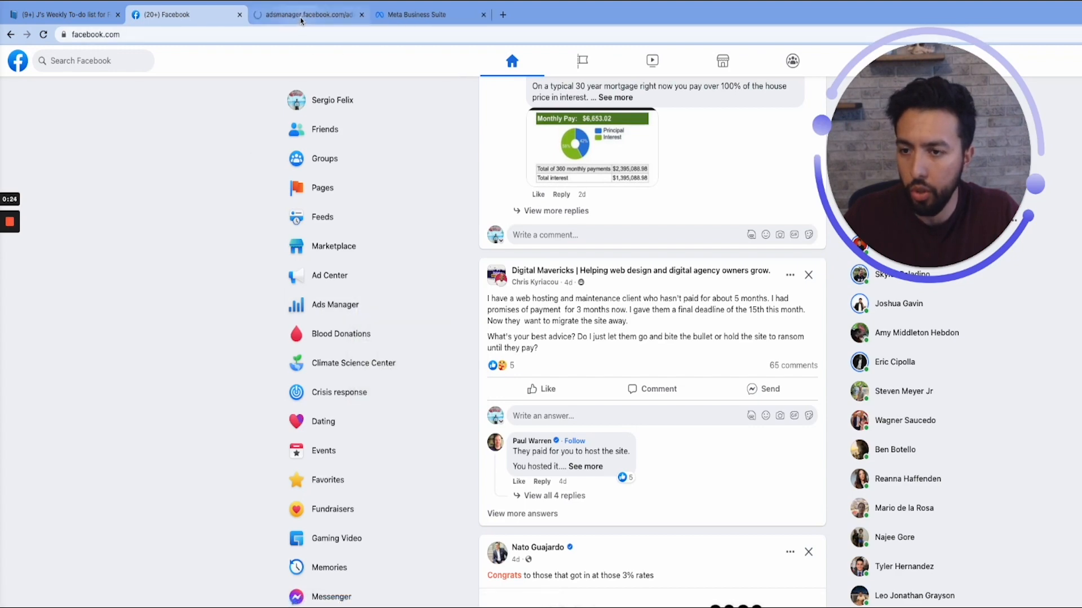
{"action": "left_click", "coordinate": [300, 17]}
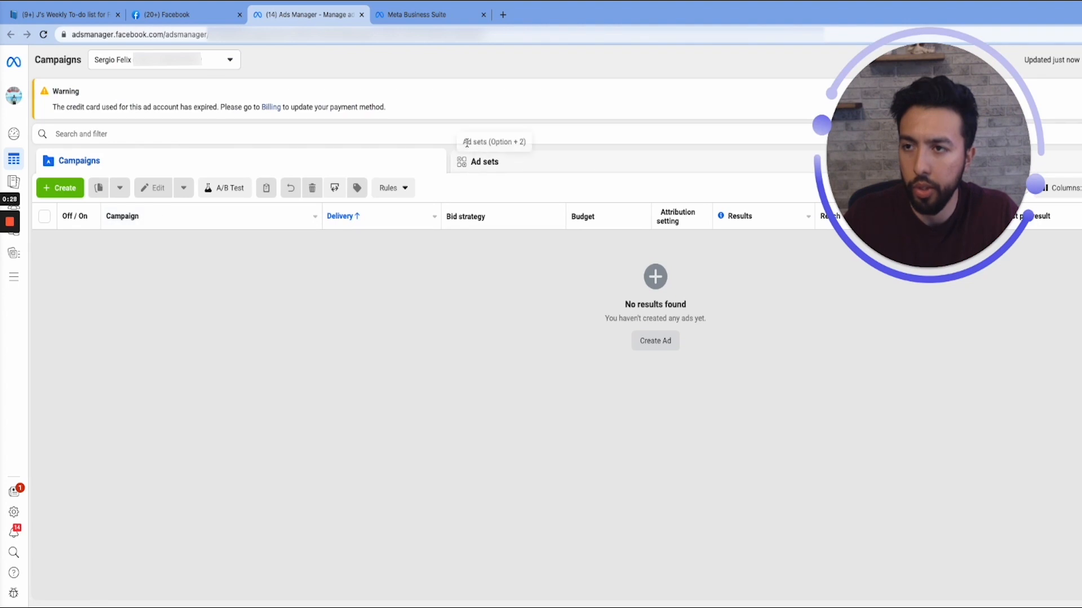
- Return to the Facebook home page and look through its shortcuts for Ads Manager and Meta Business Suite
{"action": "left_click", "coordinate": [205, 16]}
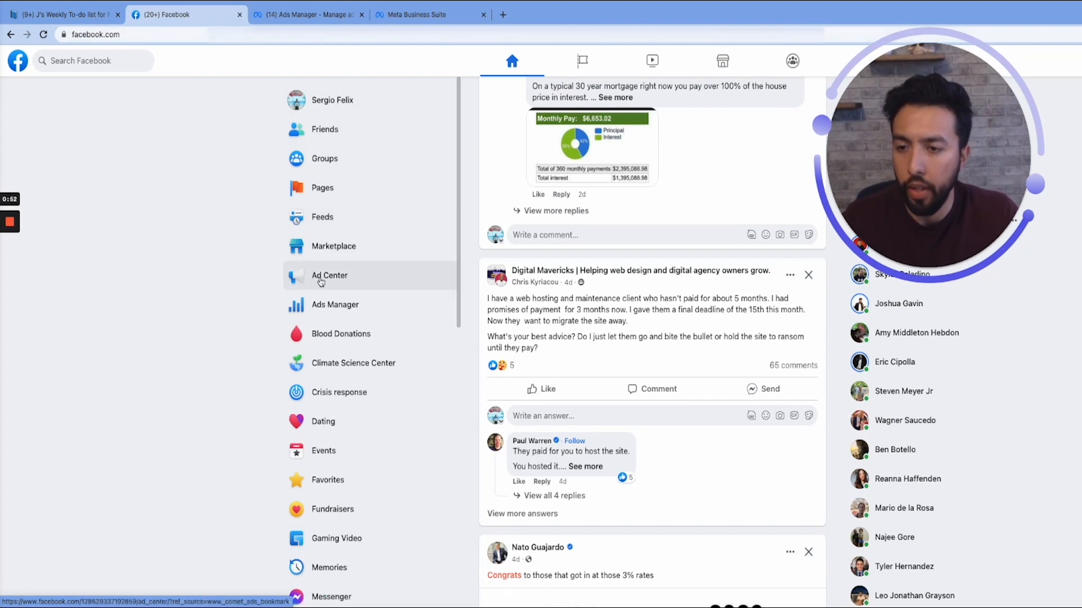
{"action": "left_click", "coordinate": [303, 16]}
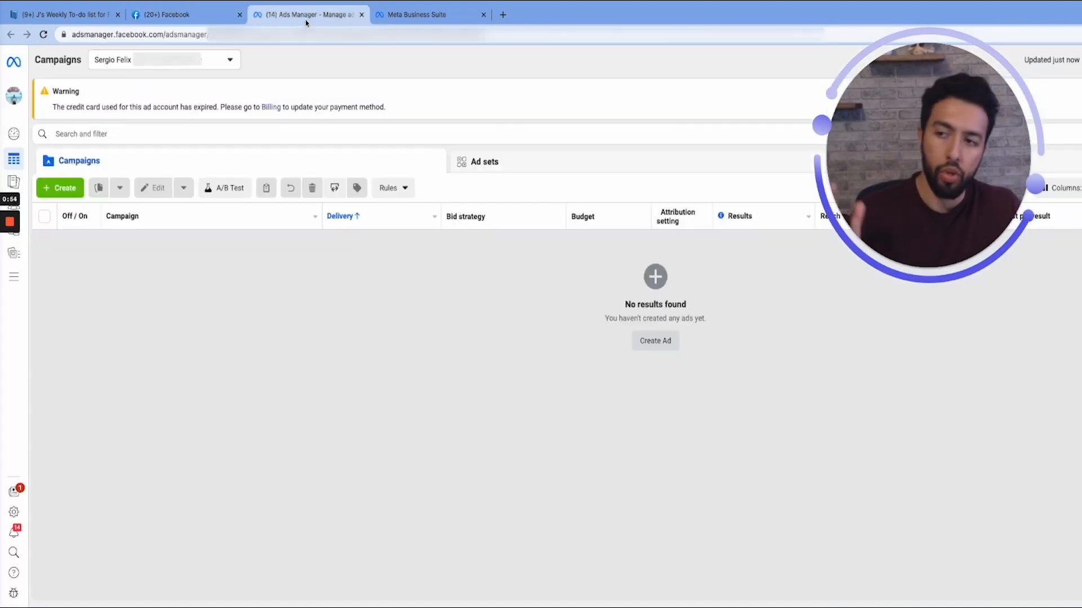
{"action": "left_click", "coordinate": [181, 21]}
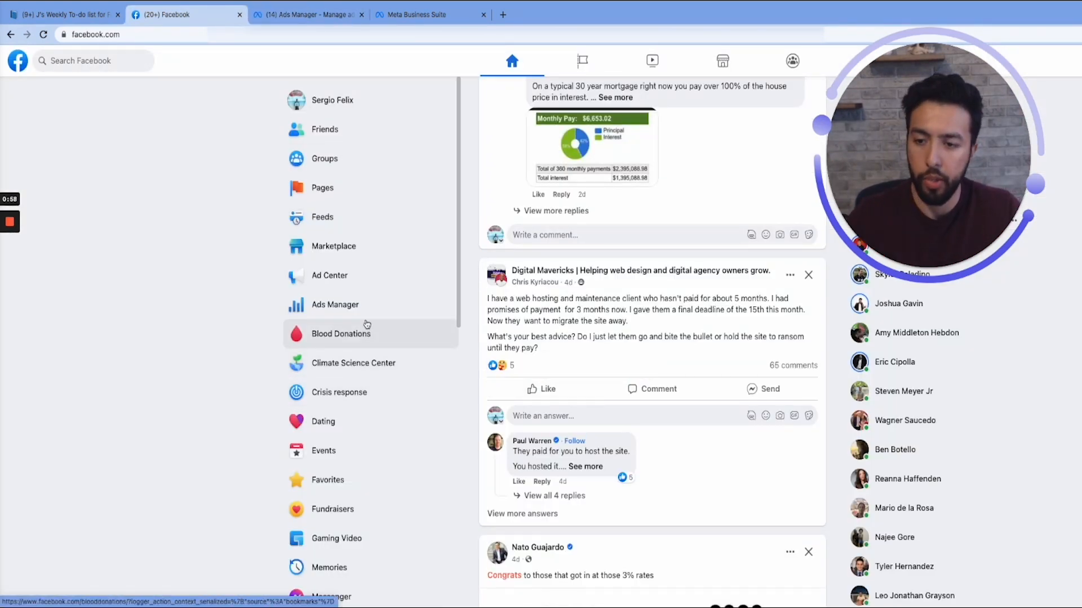
{"action": "scroll", "coordinate": [367, 327], "scroll_direction": "down", "scroll_amount": 2}
{"action": "scroll", "coordinate": [366, 324], "scroll_direction": "down", "scroll_amount": 5}
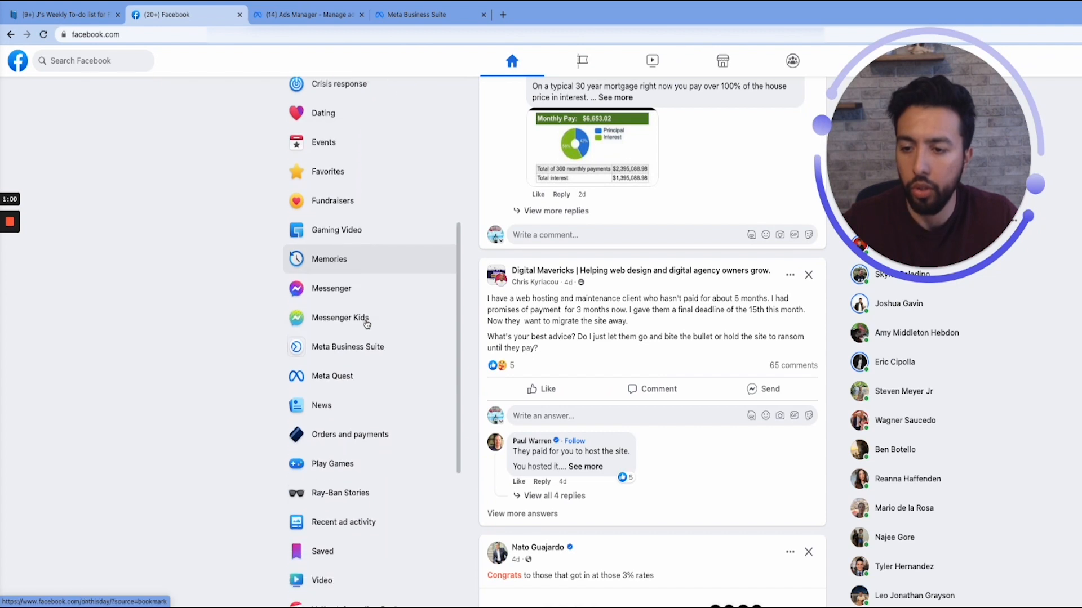
{"action": "scroll", "coordinate": [366, 324], "scroll_direction": "up", "scroll_amount": 2}
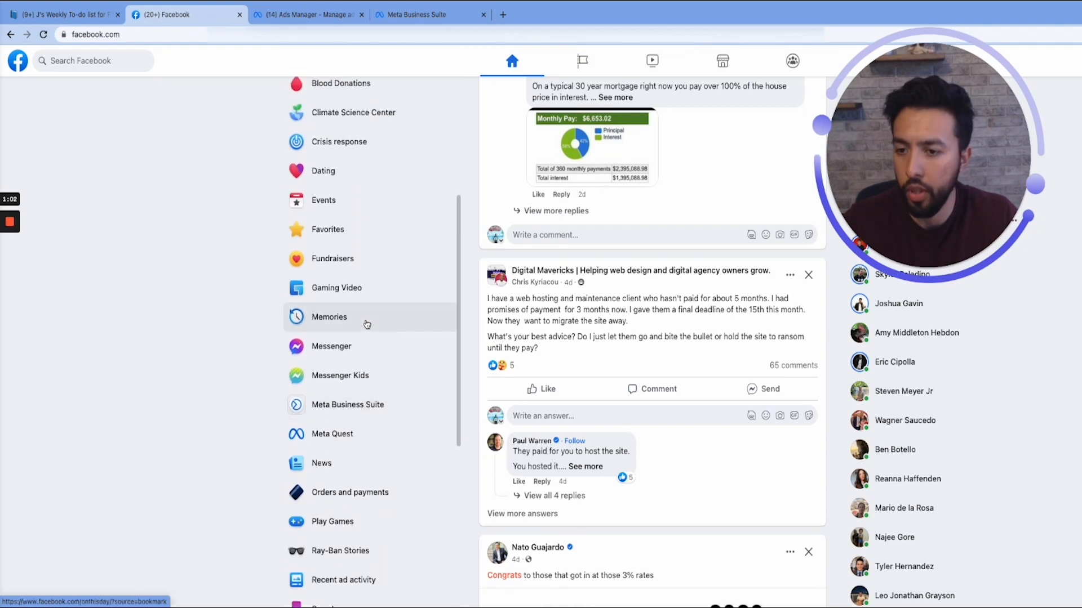
{"action": "scroll", "coordinate": [410, 438], "scroll_direction": "down", "scroll_amount": 3}
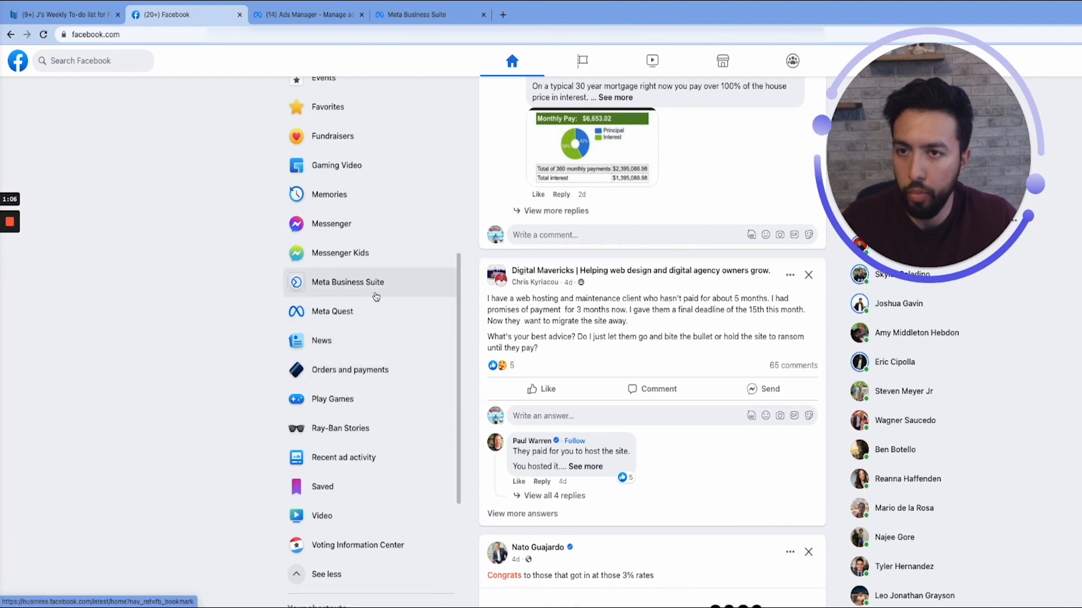
- Move the Meta Business Suite tab ahead of the Ads Manager tab and reload its home page
{"action": "left_click_drag", "start_coordinate": [428, 15], "coordinate": [326, 17]}
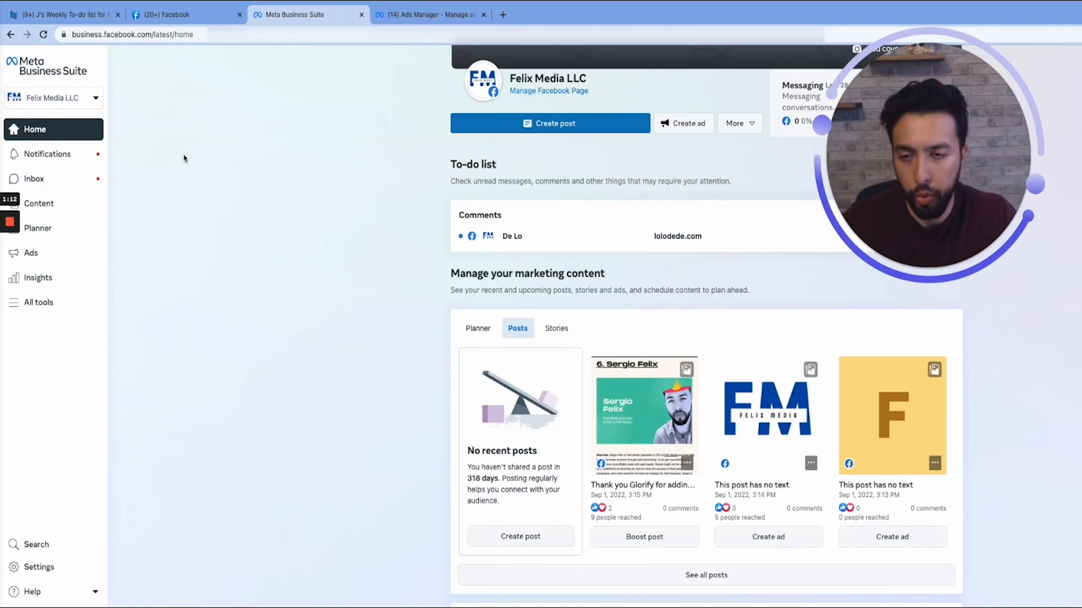
{"action": "scroll", "coordinate": [574, 390], "scroll_direction": "down", "scroll_amount": 2}
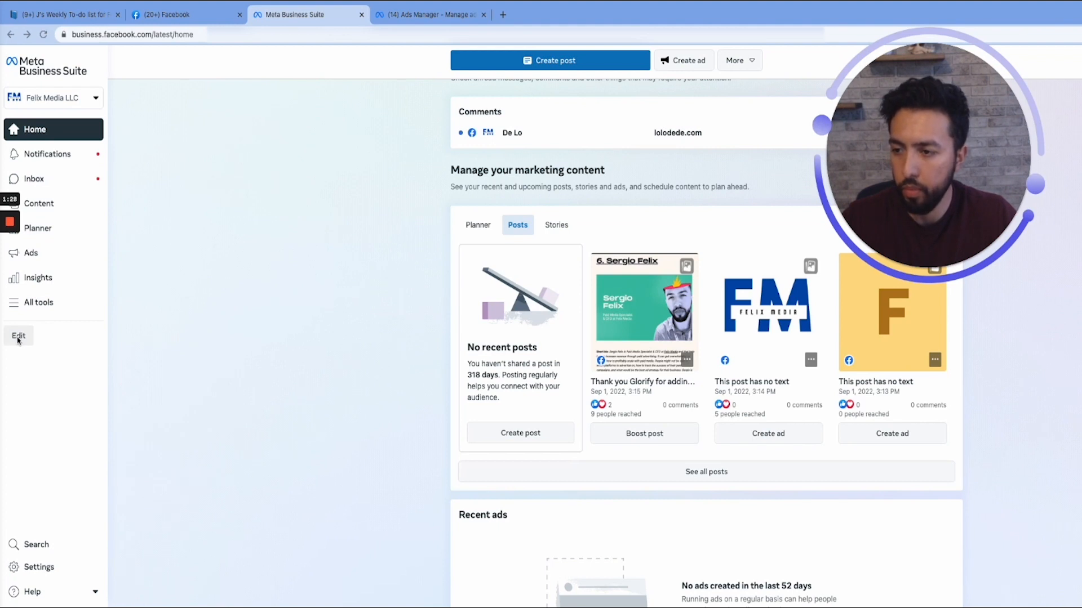
{"action": "left_click", "coordinate": [43, 34]}
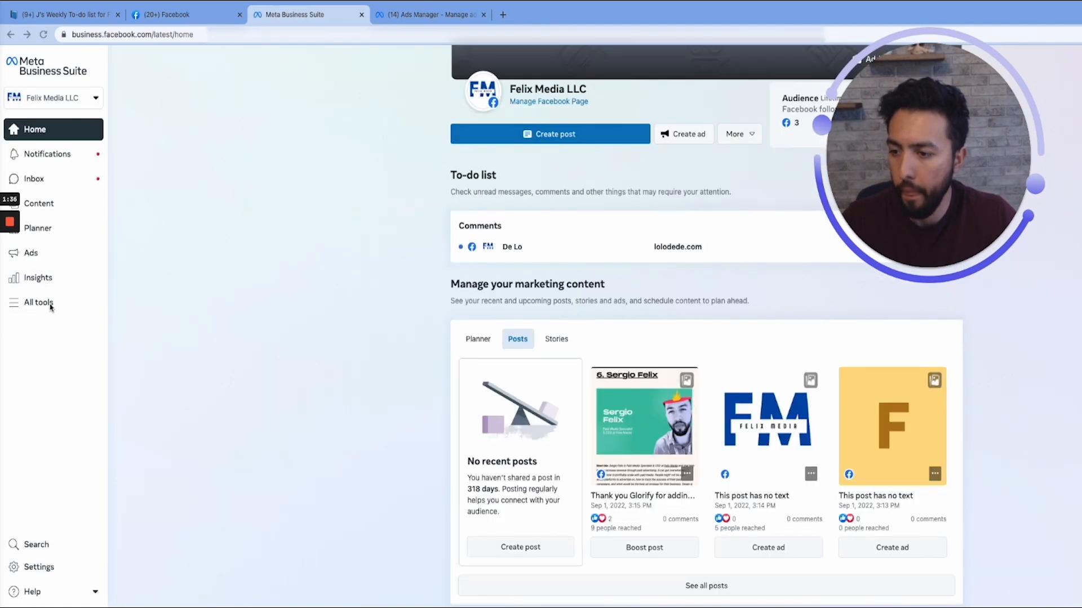
- Edit the Felix Media LLC tools menu to include Ads Manager, Audiences and Events Manager, and save the selection
{"action": "scroll", "coordinate": [354, 258], "scroll_direction": "down", "scroll_amount": 5}
{"action": "scroll", "coordinate": [351, 261], "scroll_direction": "up", "scroll_amount": 8}
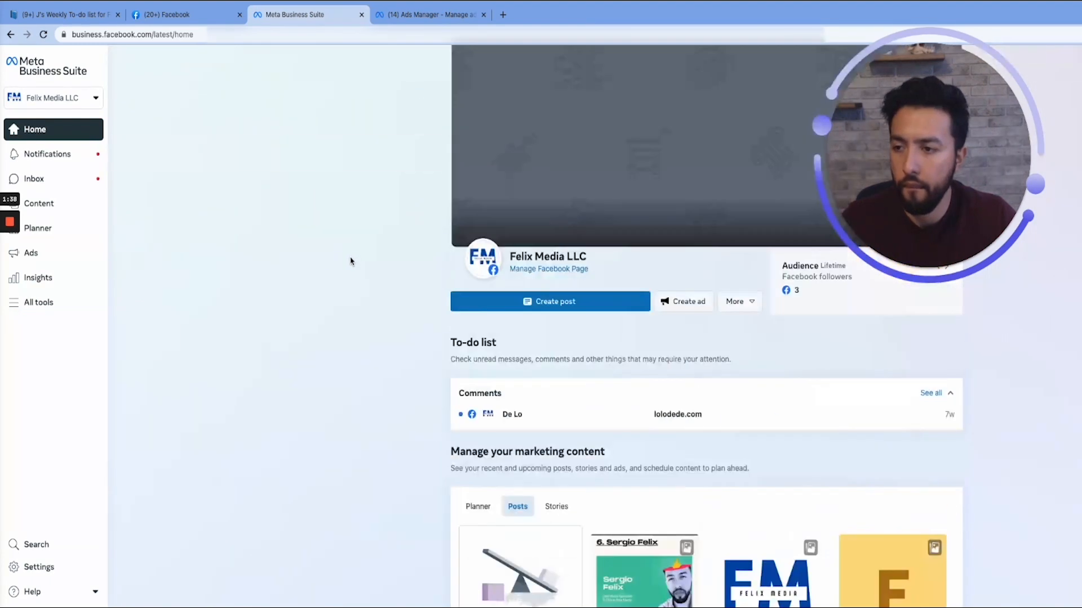
{"action": "left_click", "coordinate": [19, 336]}
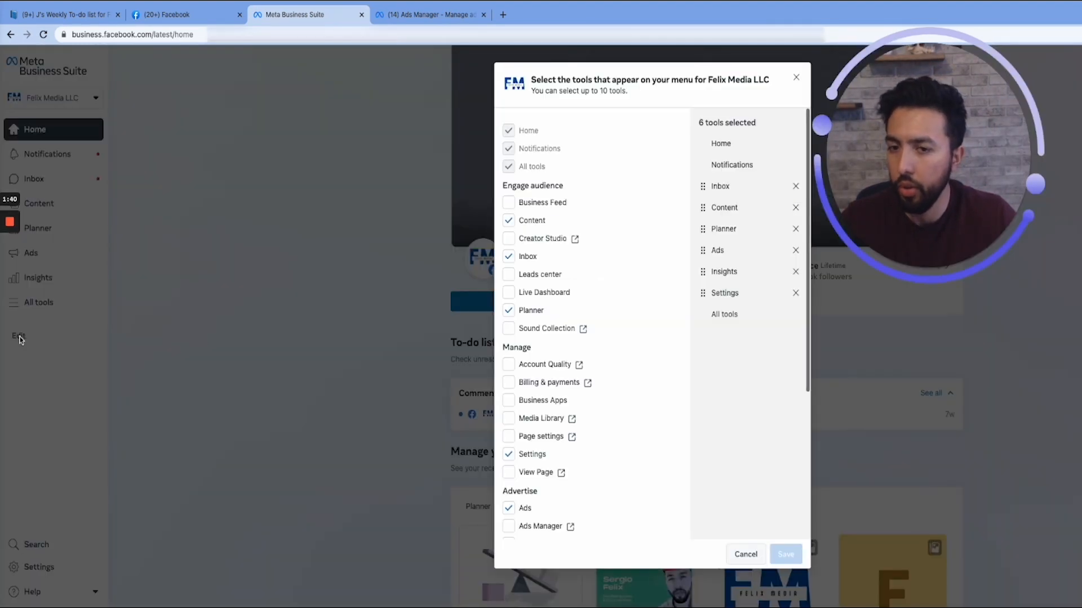
{"action": "scroll", "coordinate": [586, 467], "scroll_direction": "down", "scroll_amount": 4}
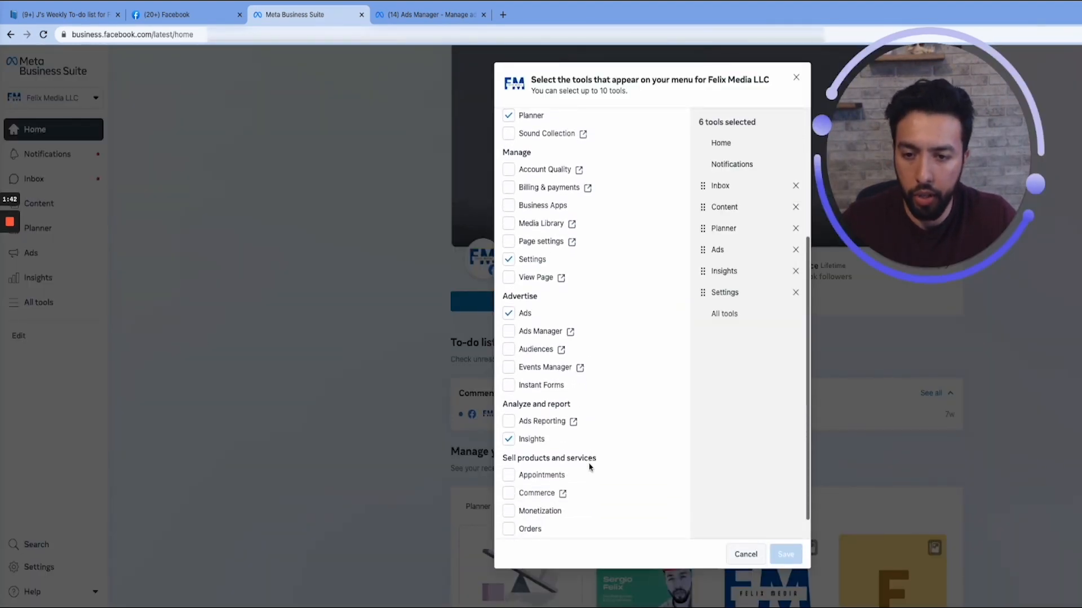
{"action": "scroll", "coordinate": [590, 466], "scroll_direction": "down", "scroll_amount": 1}
{"action": "left_click", "coordinate": [509, 323]}
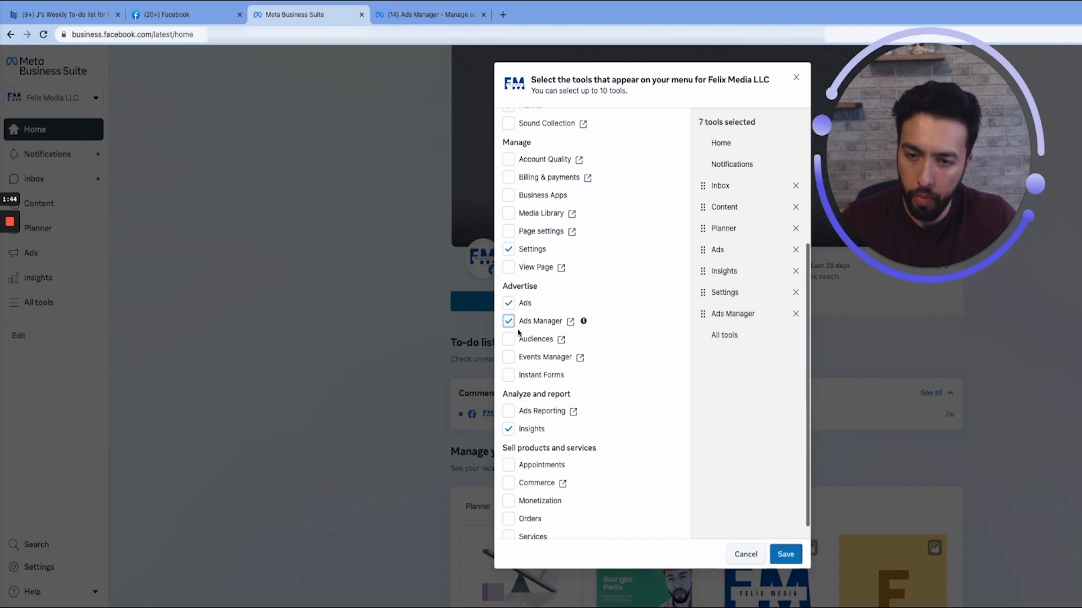
{"action": "left_click", "coordinate": [509, 340]}
{"action": "left_click", "coordinate": [508, 358]}
{"action": "scroll", "coordinate": [591, 395], "scroll_direction": "down", "scroll_amount": 1}
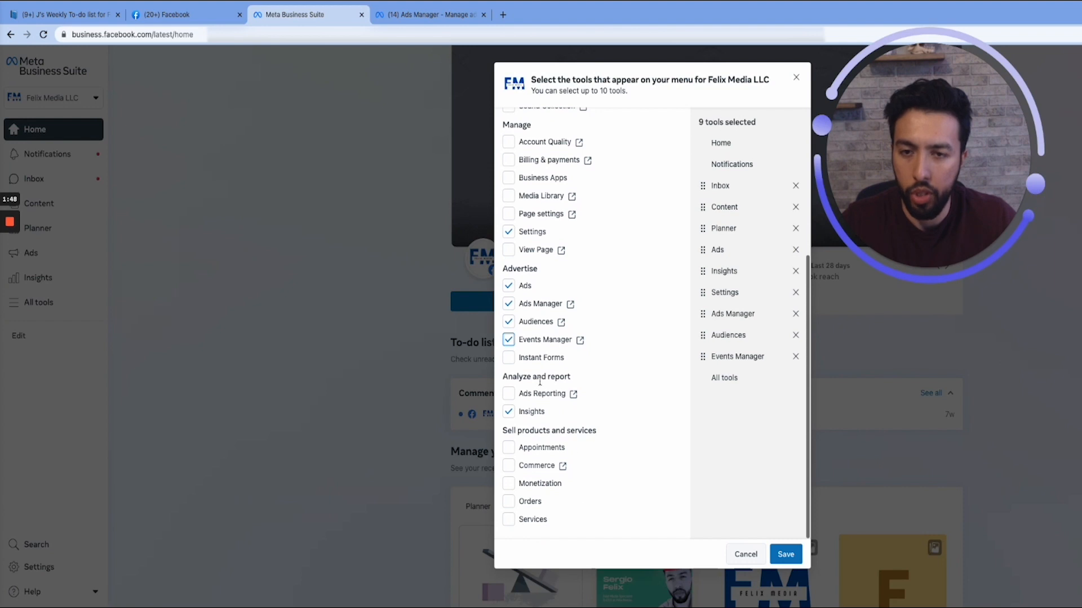
{"action": "scroll", "coordinate": [542, 293], "scroll_direction": "up", "scroll_amount": 1}
{"action": "scroll", "coordinate": [544, 228], "scroll_direction": "up", "scroll_amount": 2}
{"action": "scroll", "coordinate": [543, 228], "scroll_direction": "up", "scroll_amount": 2}
{"action": "left_click", "coordinate": [783, 558]}
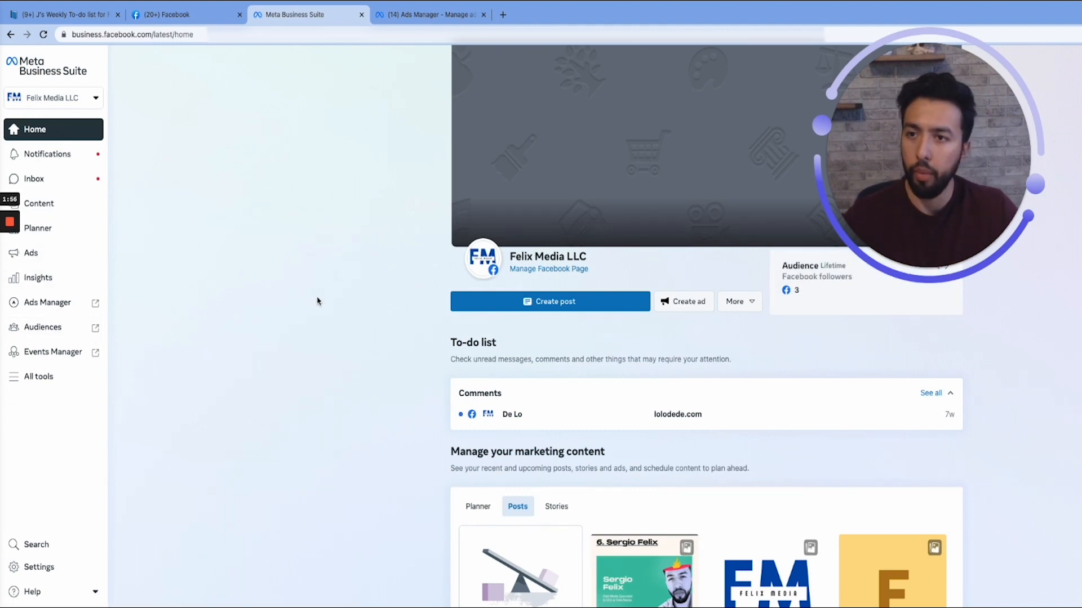
- Launch Ads Manager from Meta Business Suite, close the duplicate tab and switch to the Ads Manager tab already open
{"action": "left_click", "coordinate": [95, 307]}
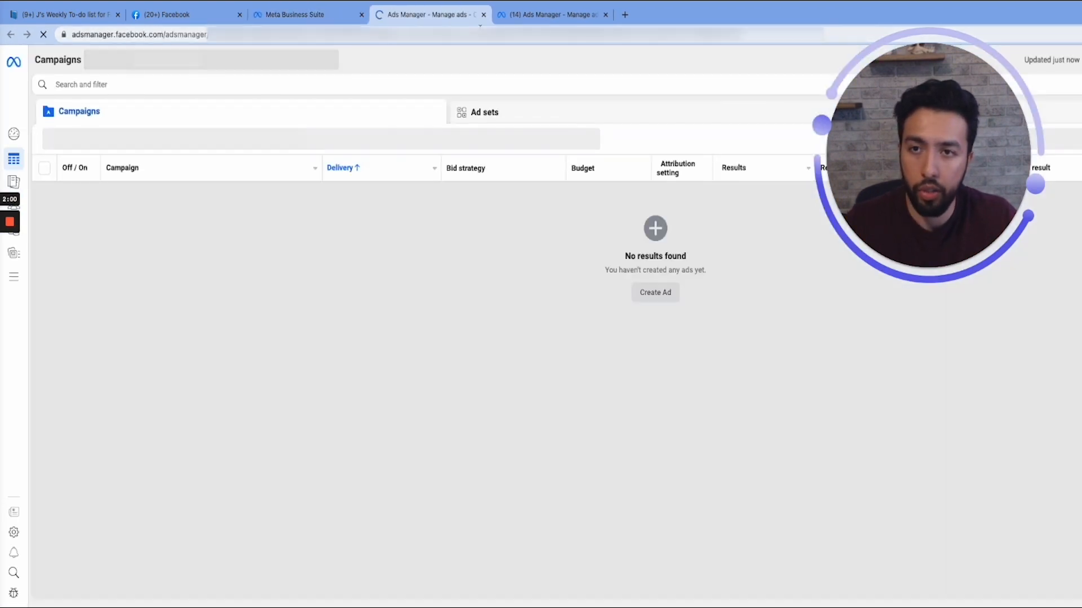
{"action": "left_click", "coordinate": [483, 15]}
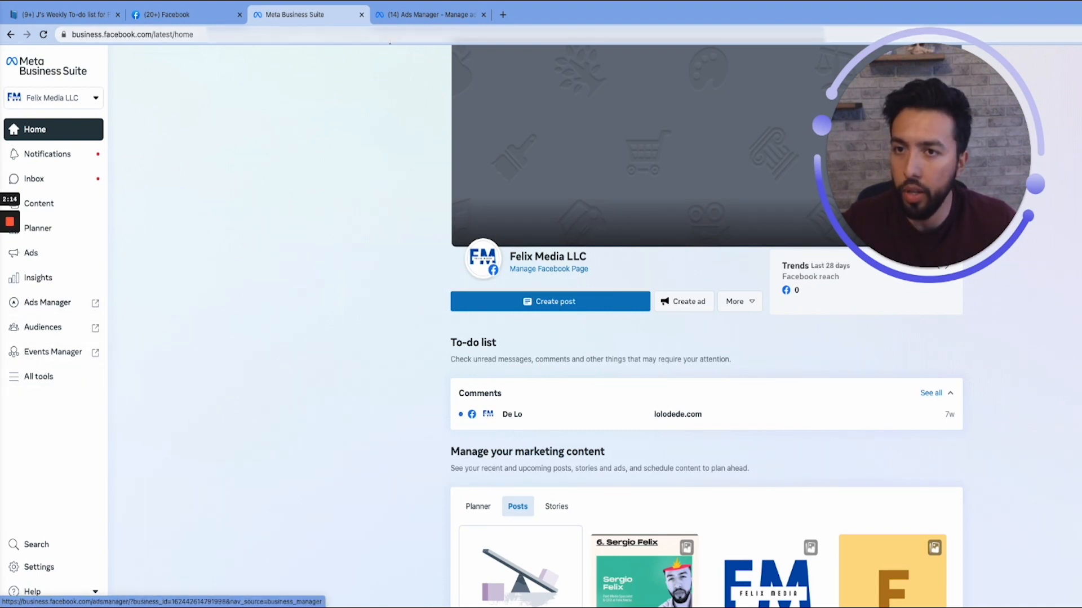
{"action": "left_click", "coordinate": [421, 17]}
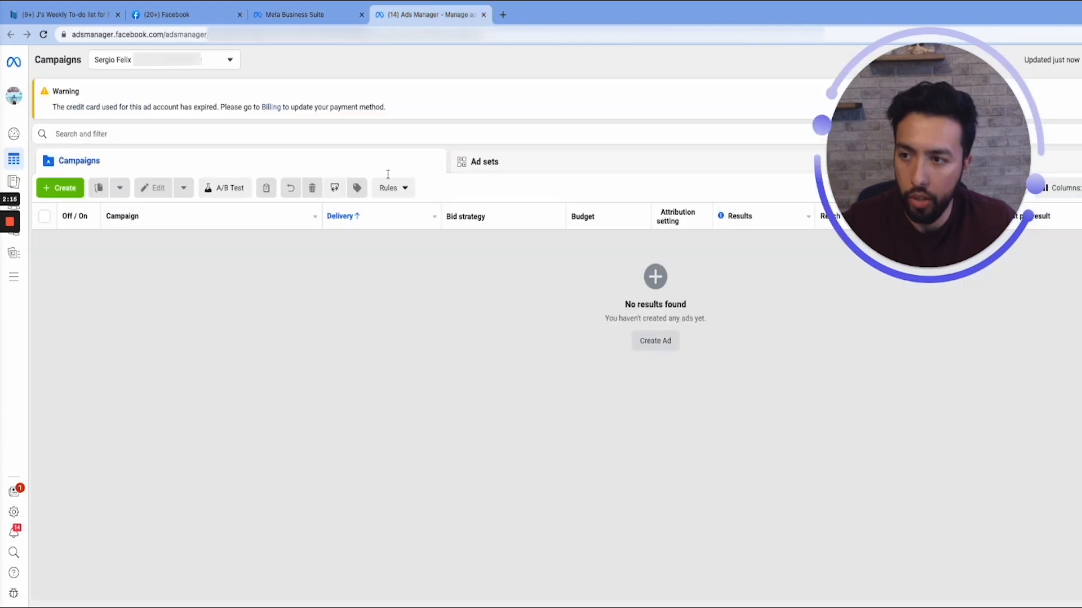
- Open Business settings from Ads Manager's full tool list and choose the Felix Media LLC business
{"action": "mouse_move", "coordinate": [19, 514]}
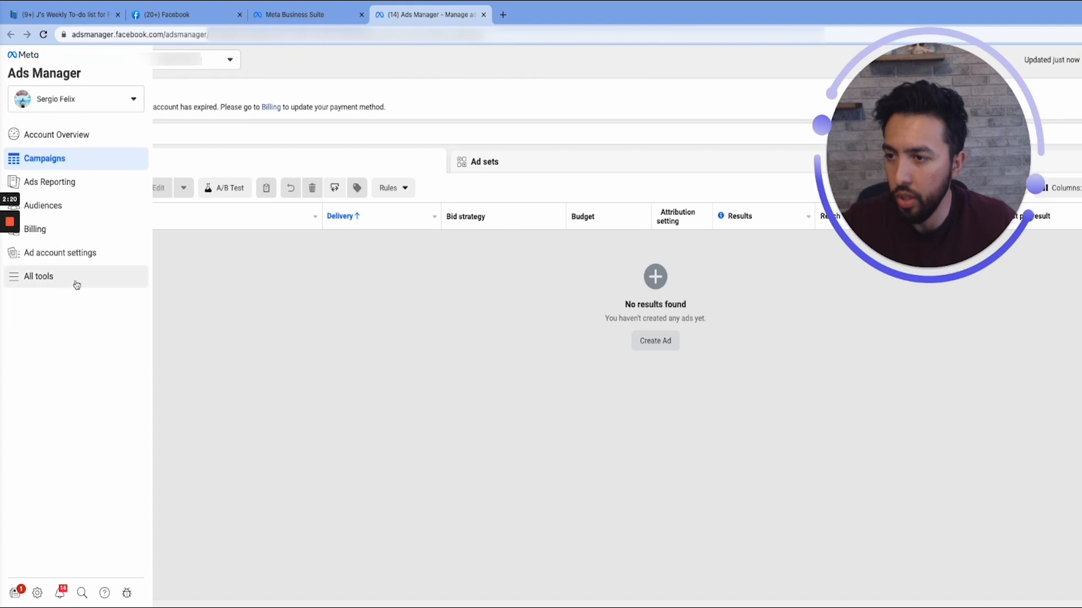
{"action": "left_click", "coordinate": [75, 282]}
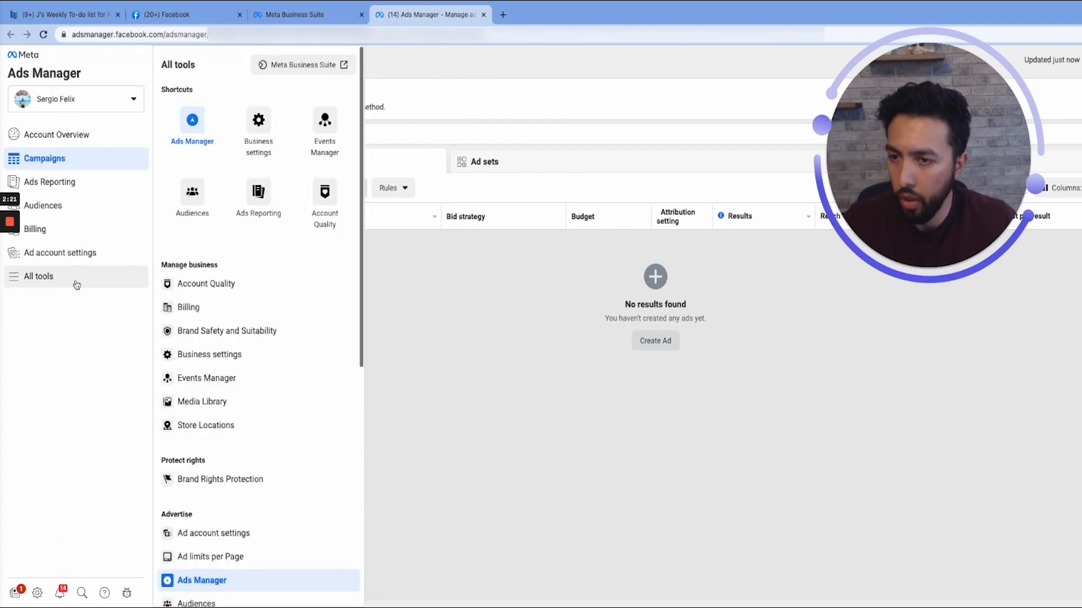
{"action": "left_click", "coordinate": [270, 151]}
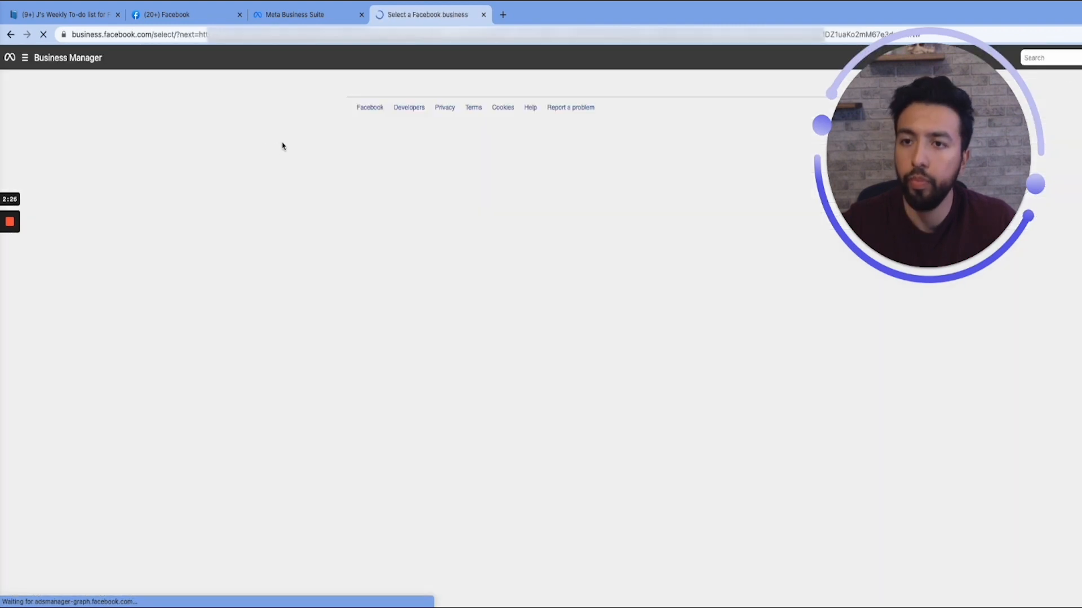
{"action": "left_click", "coordinate": [704, 279]}
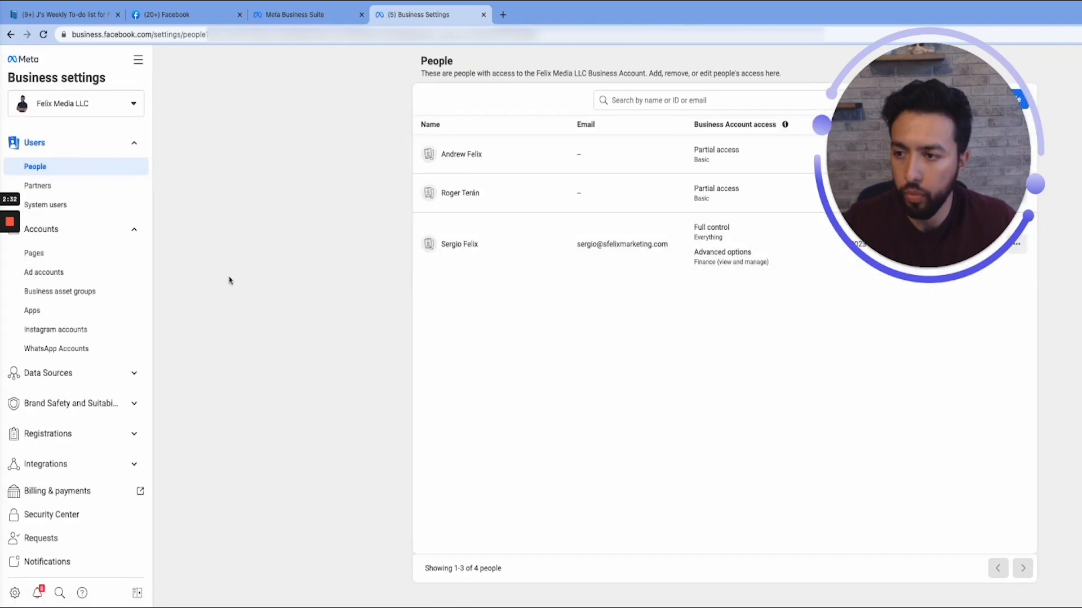
- Open the Partners settings and view the asset sharing options for Alamos Refinishing, leaving without assigning anything
{"action": "left_click", "coordinate": [81, 186]}
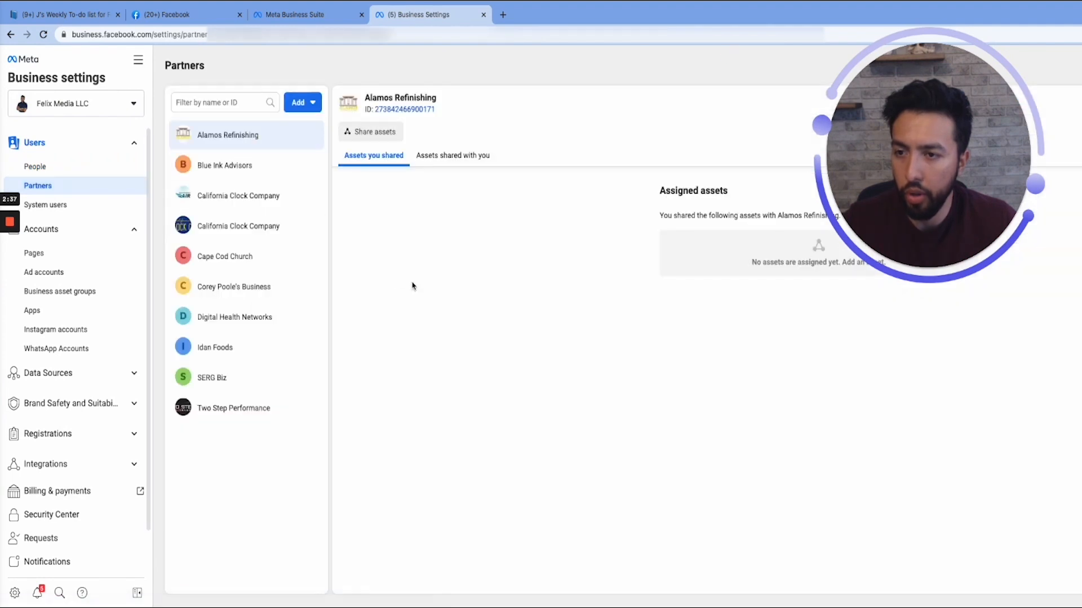
{"action": "left_click", "coordinate": [366, 133]}
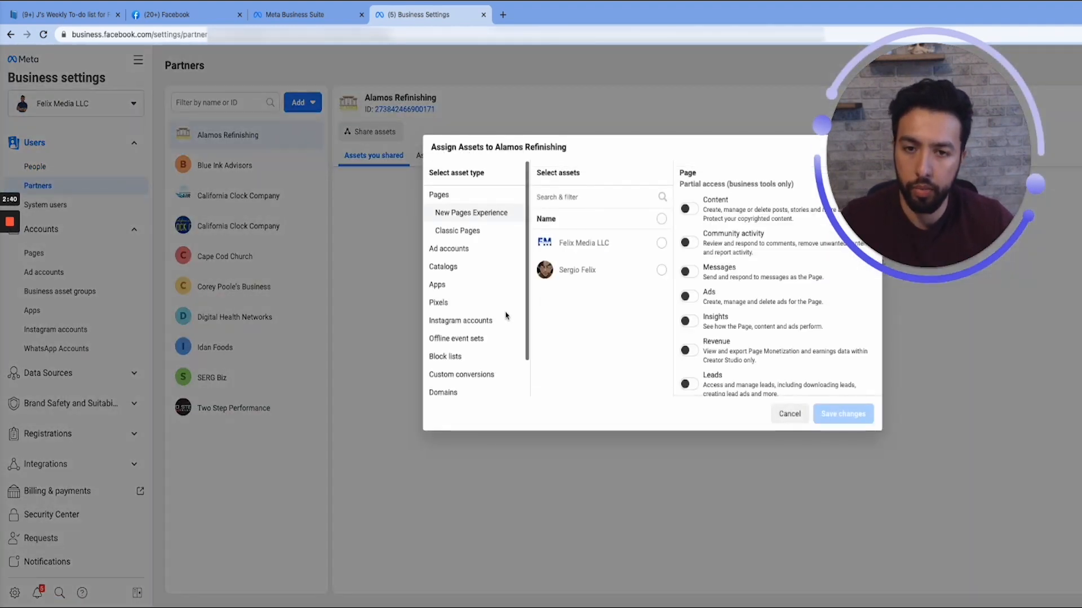
{"action": "left_click", "coordinate": [788, 414]}
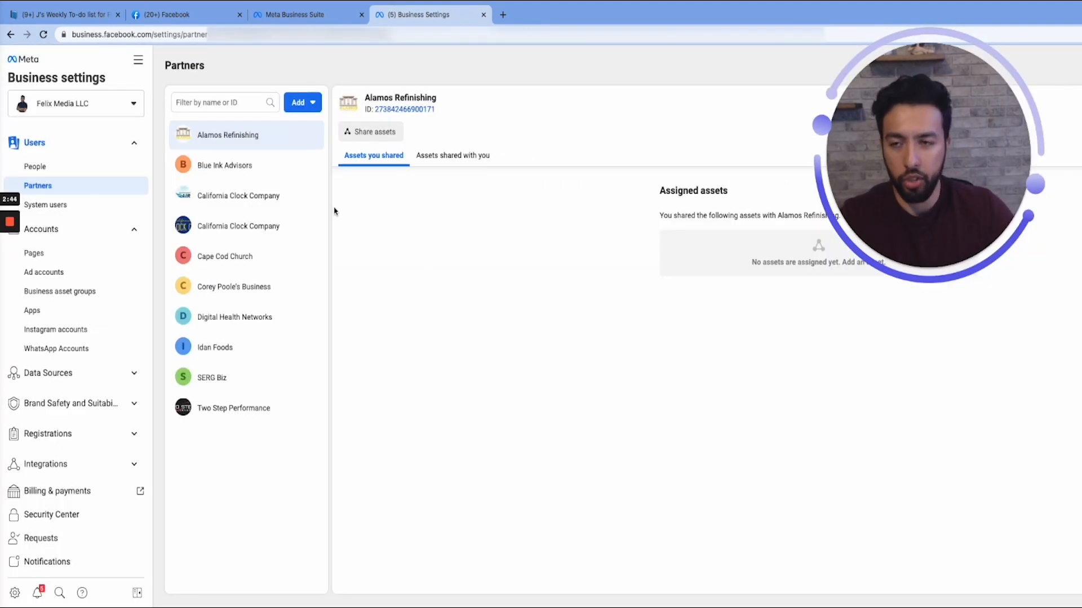
- Start giving a new partner access to the business's assets and highlight the business ID in the page address
{"action": "left_click", "coordinate": [308, 110]}
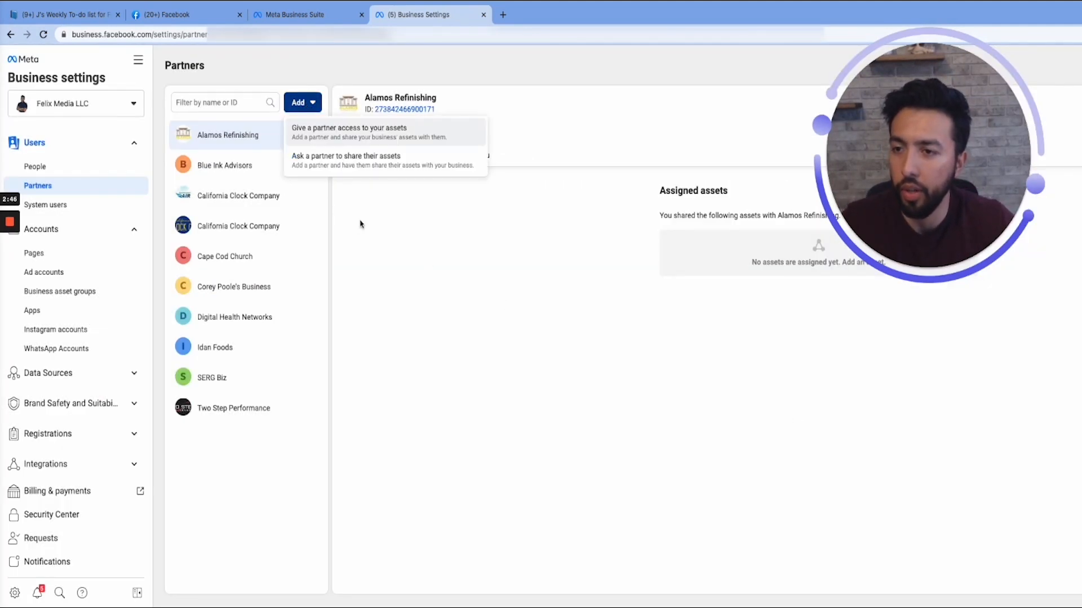
{"action": "left_click", "coordinate": [299, 104]}
{"action": "left_click", "coordinate": [299, 104]}
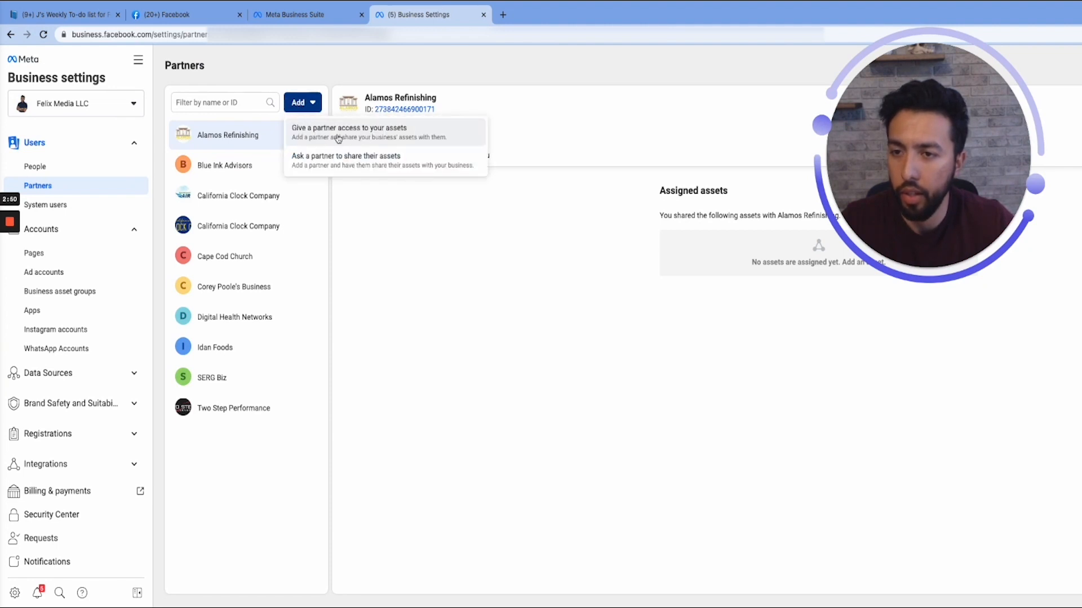
{"action": "left_click", "coordinate": [424, 140]}
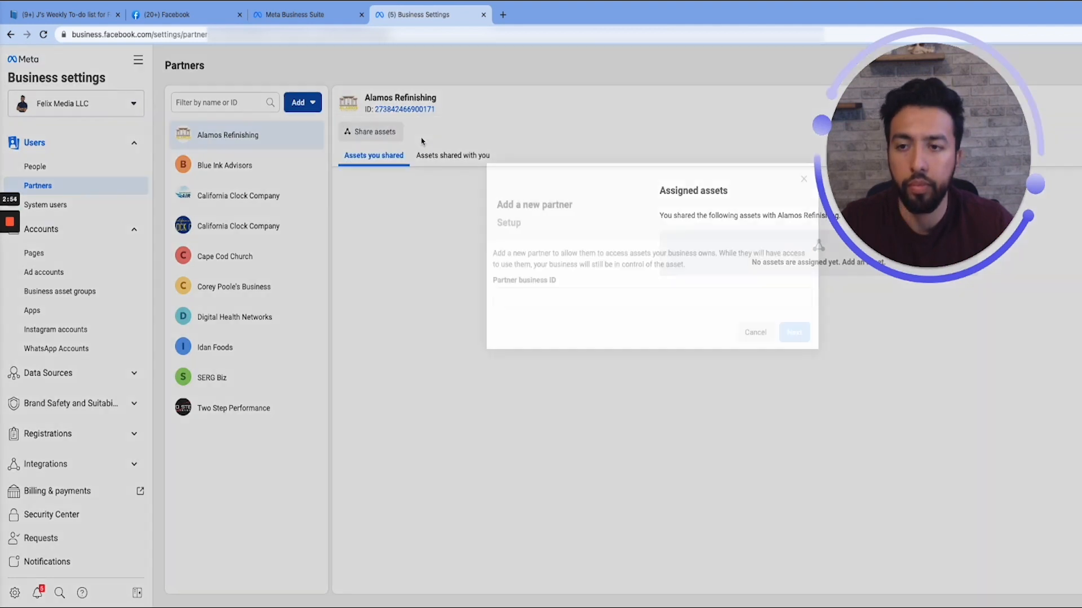
{"action": "left_click", "coordinate": [518, 293]}
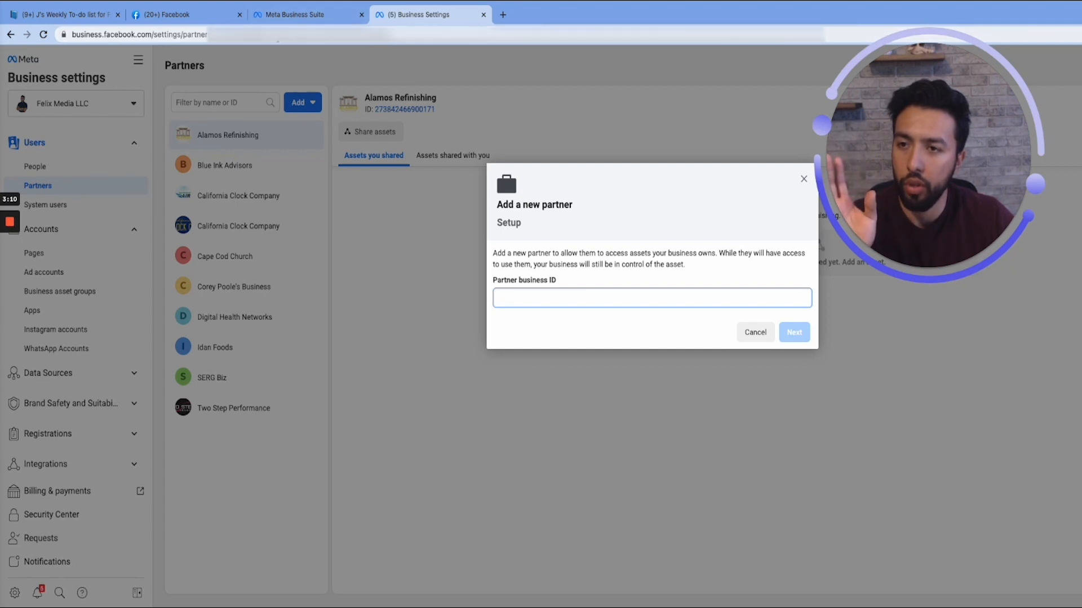
{"action": "left_click_drag", "start_coordinate": [330, 35], "coordinate": [413, 39]}
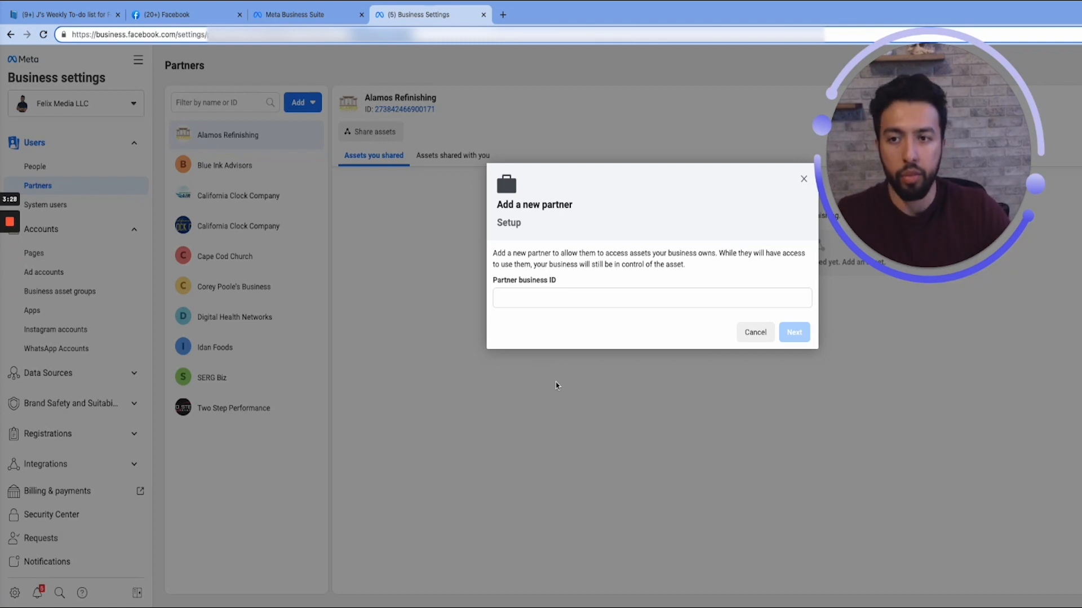
- Clear the wrongly pasted link from the new partner form, enter a sample partner business ID, and cancel adding the partner
{"action": "left_click", "coordinate": [546, 293]}
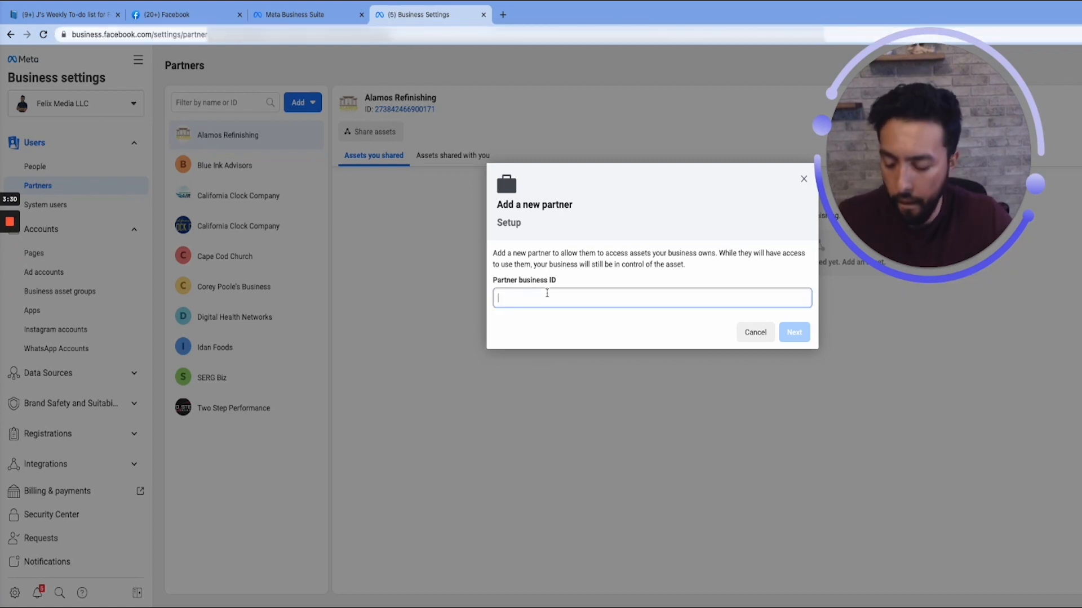
{"action": "key", "text": "ctrl+a"}
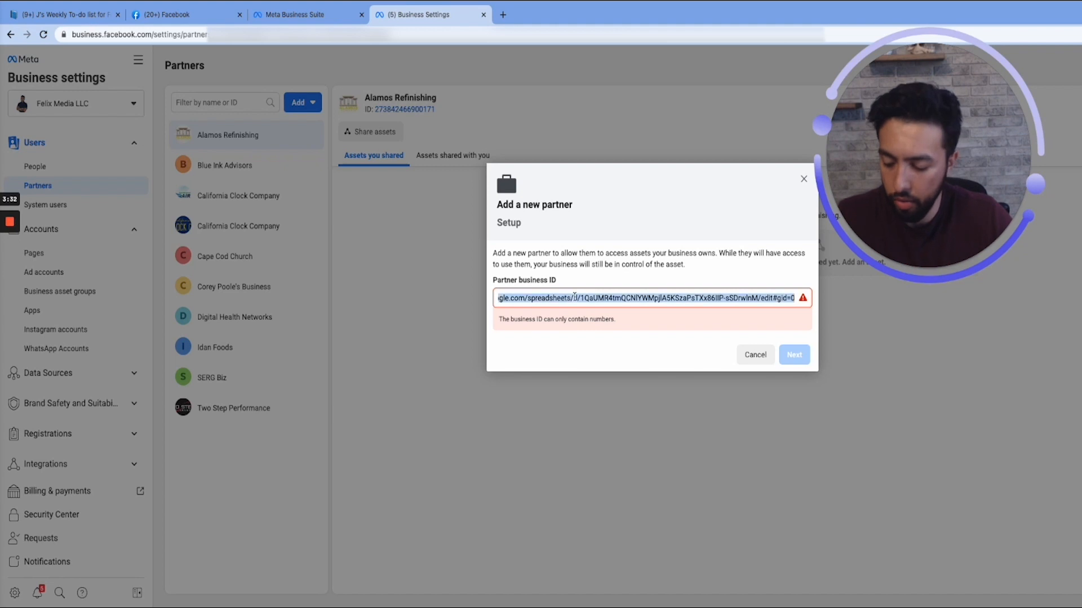
{"action": "key", "text": "BackSpace"}
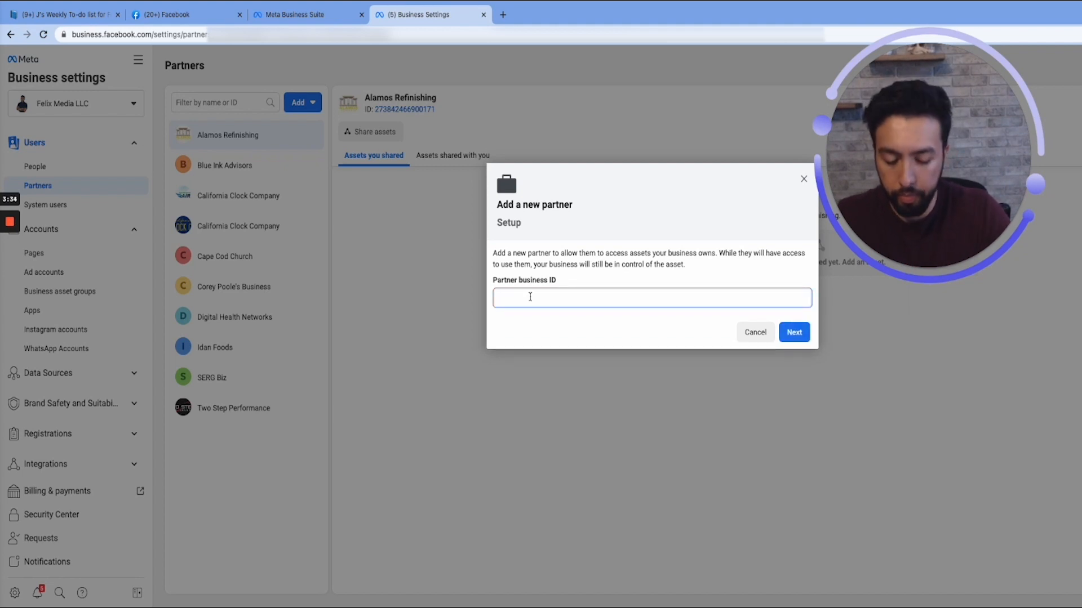
{"action": "type", "text": "5615165161"}
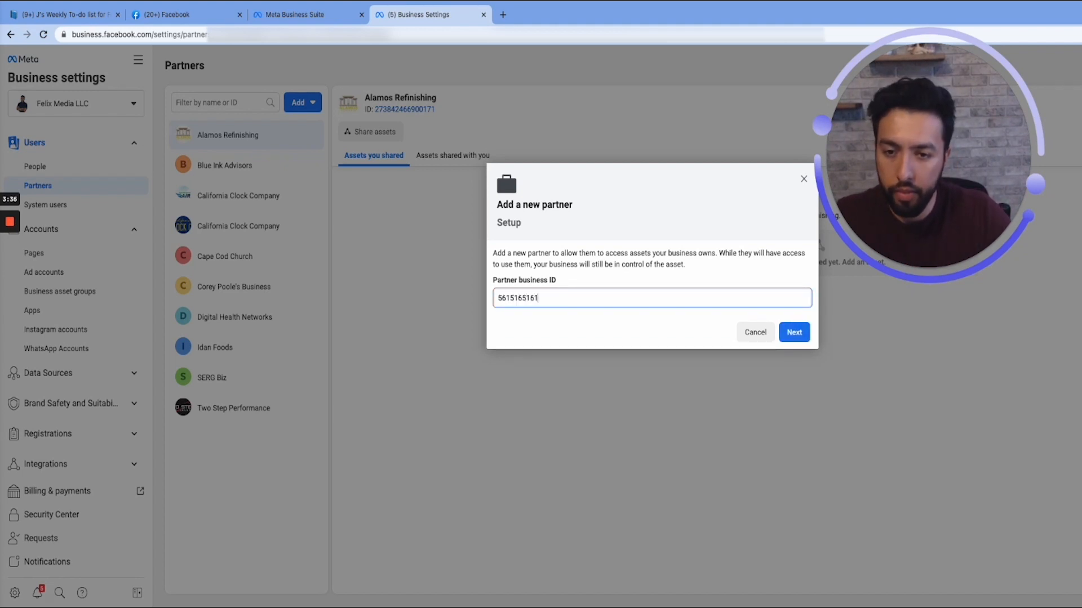
{"action": "left_click", "coordinate": [767, 334]}
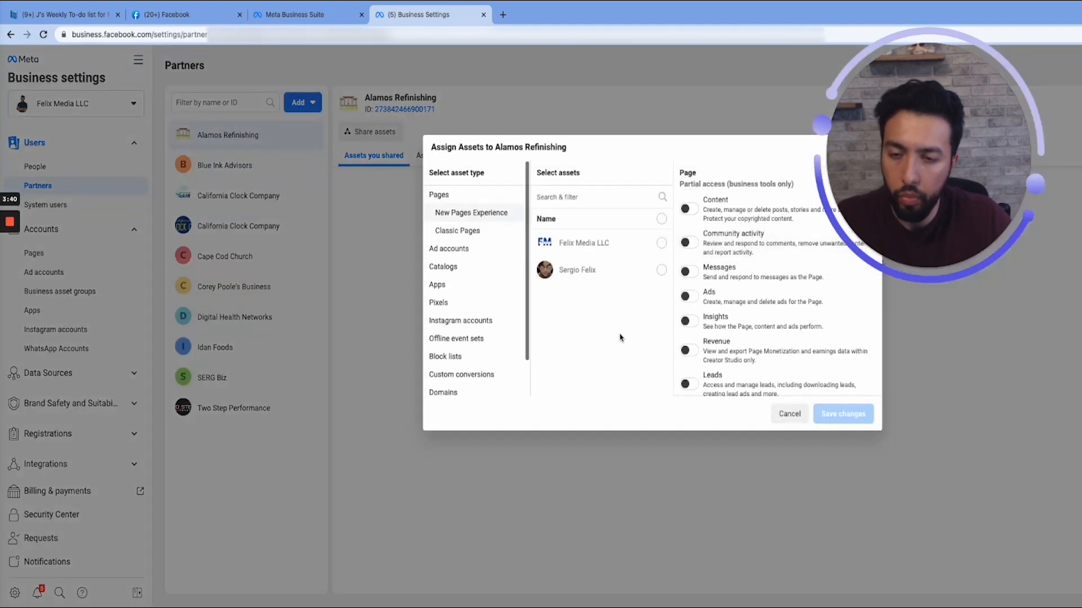
- In the asset assignment for Alamos Refinishing, select the Felix Media LLC page and enable full control over everything except sensitive actions
{"action": "left_click", "coordinate": [472, 231]}
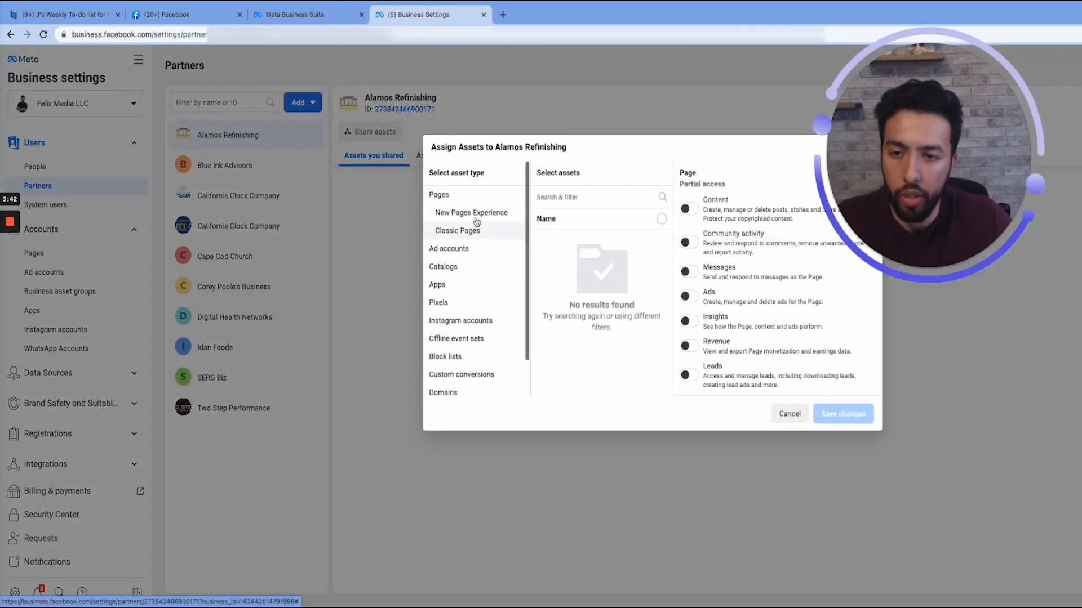
{"action": "left_click", "coordinate": [476, 220]}
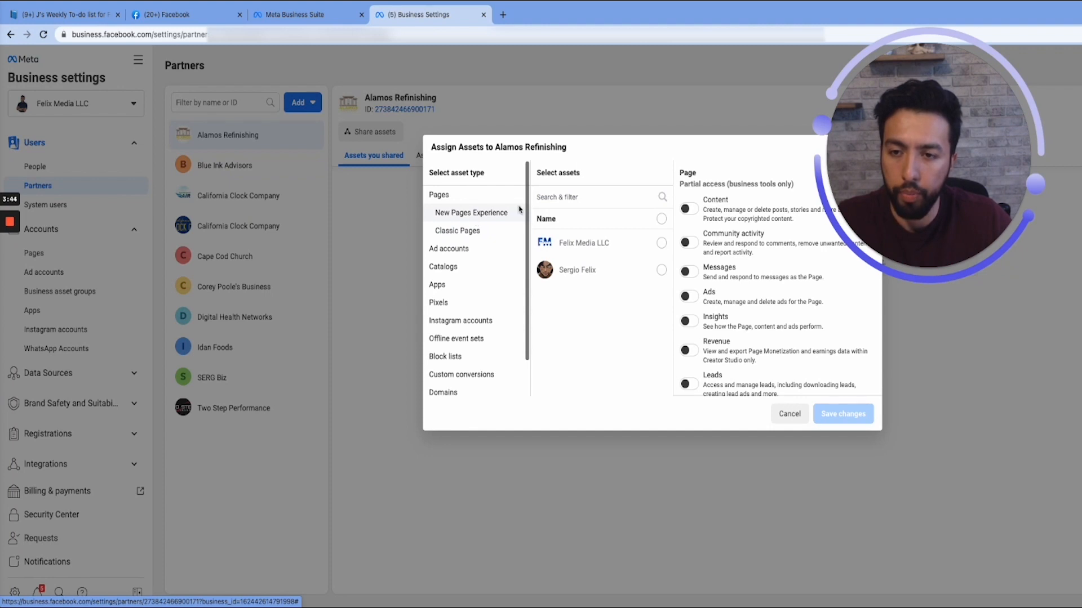
{"action": "left_click", "coordinate": [660, 244]}
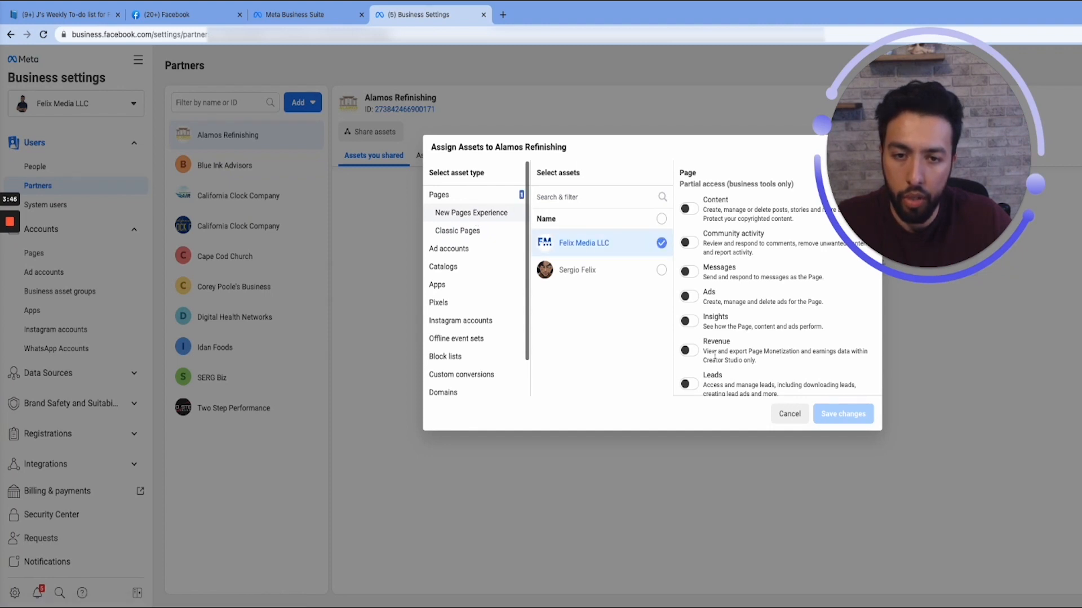
{"action": "scroll", "coordinate": [691, 367], "scroll_direction": "down", "scroll_amount": 3}
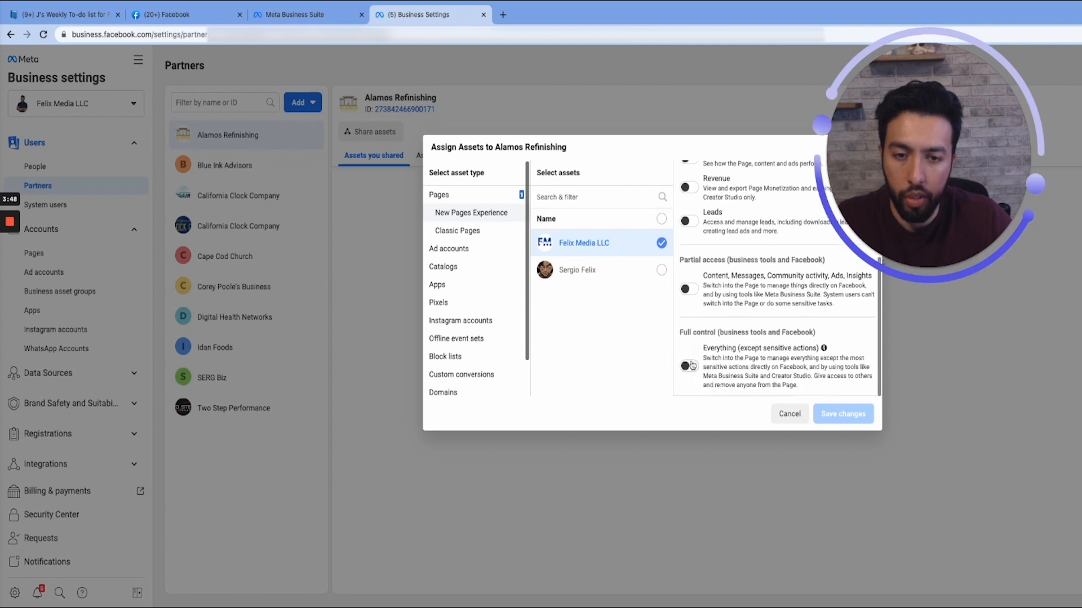
{"action": "left_click", "coordinate": [687, 289]}
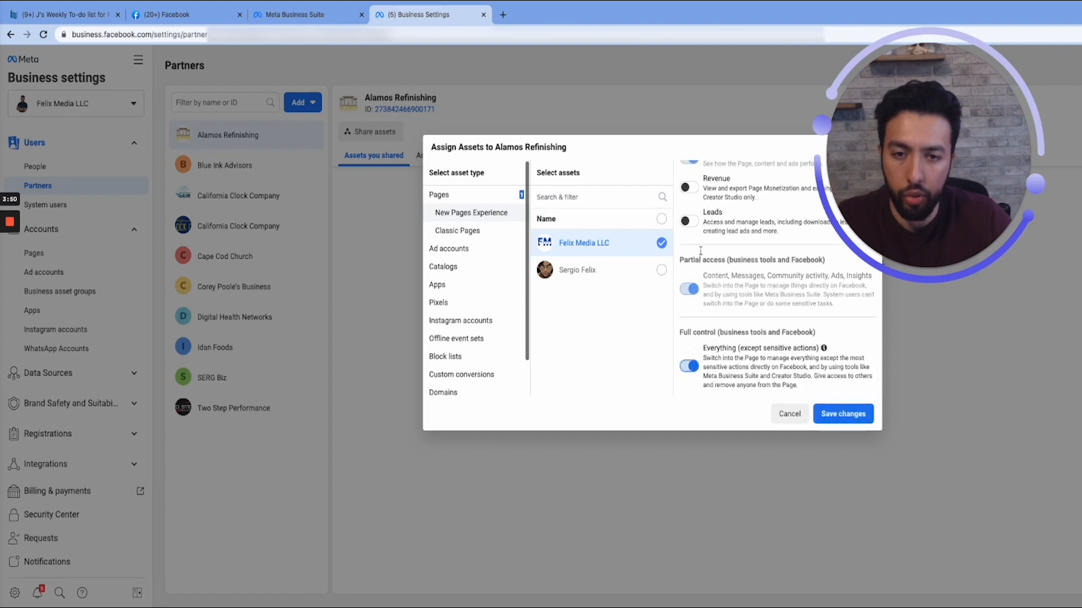
{"action": "scroll", "coordinate": [702, 276], "scroll_direction": "up", "scroll_amount": 2}
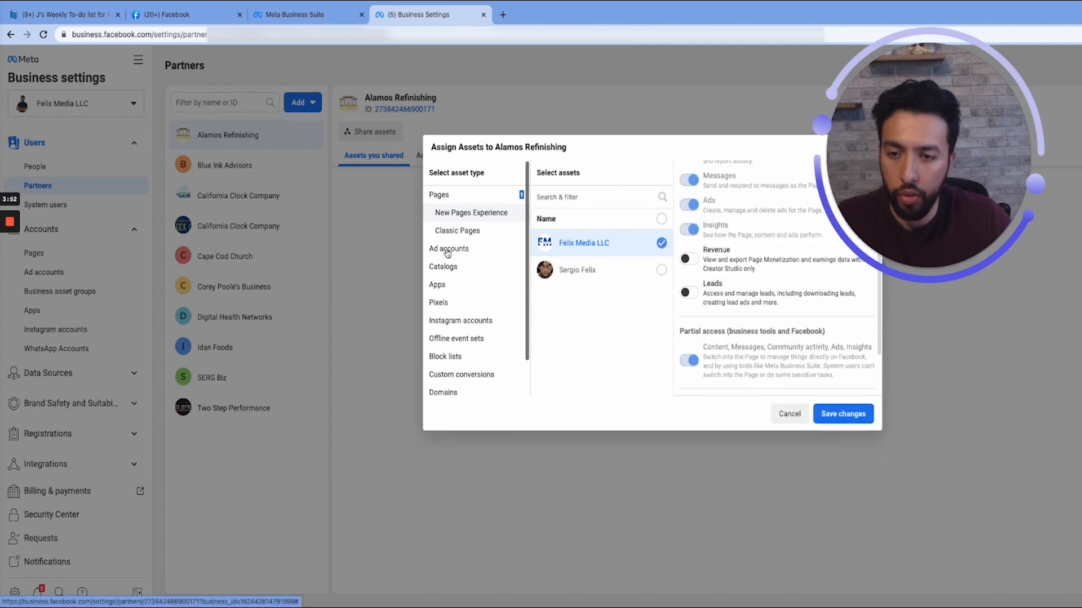
- Select the Alamos Refinishing ad account for sharing, look over the remaining asset types, and cancel the assignment
{"action": "left_click", "coordinate": [474, 252]}
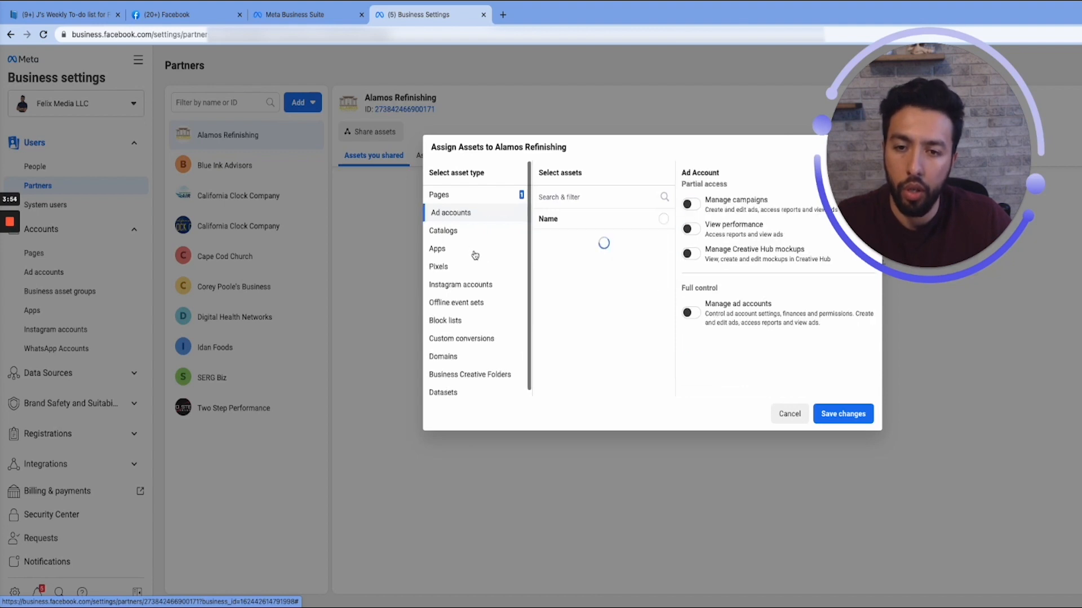
{"action": "left_click", "coordinate": [663, 243]}
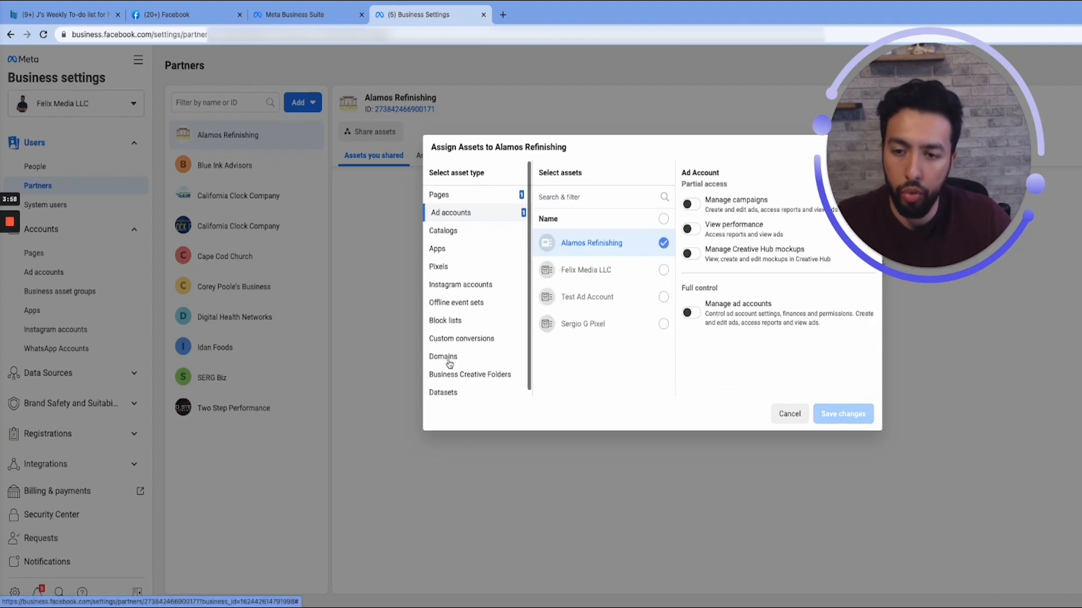
{"action": "scroll", "coordinate": [470, 348], "scroll_direction": "down", "scroll_amount": 1}
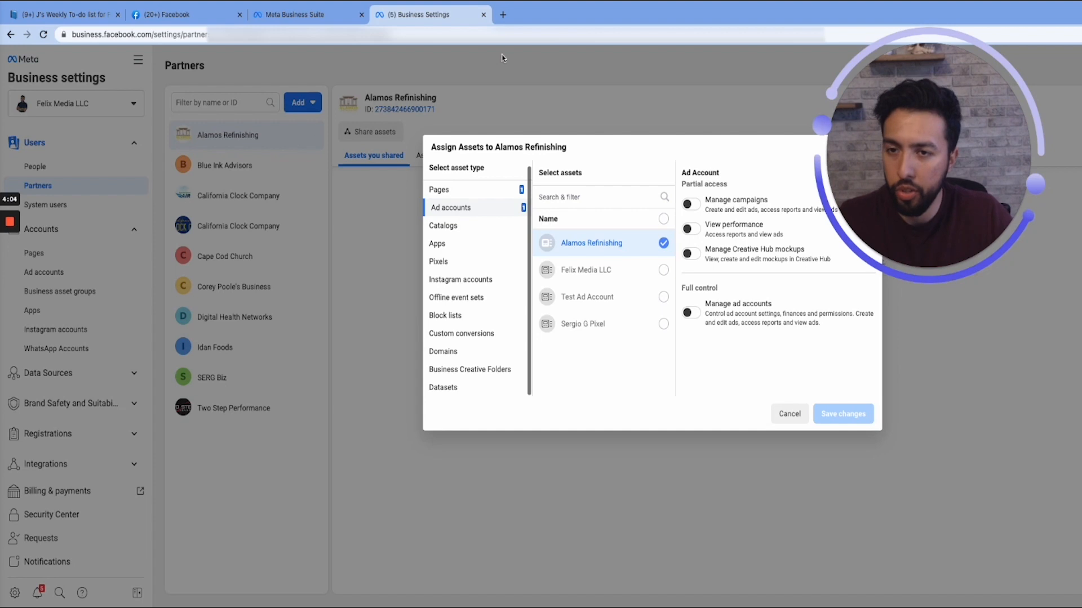
{"action": "left_click", "coordinate": [790, 415]}
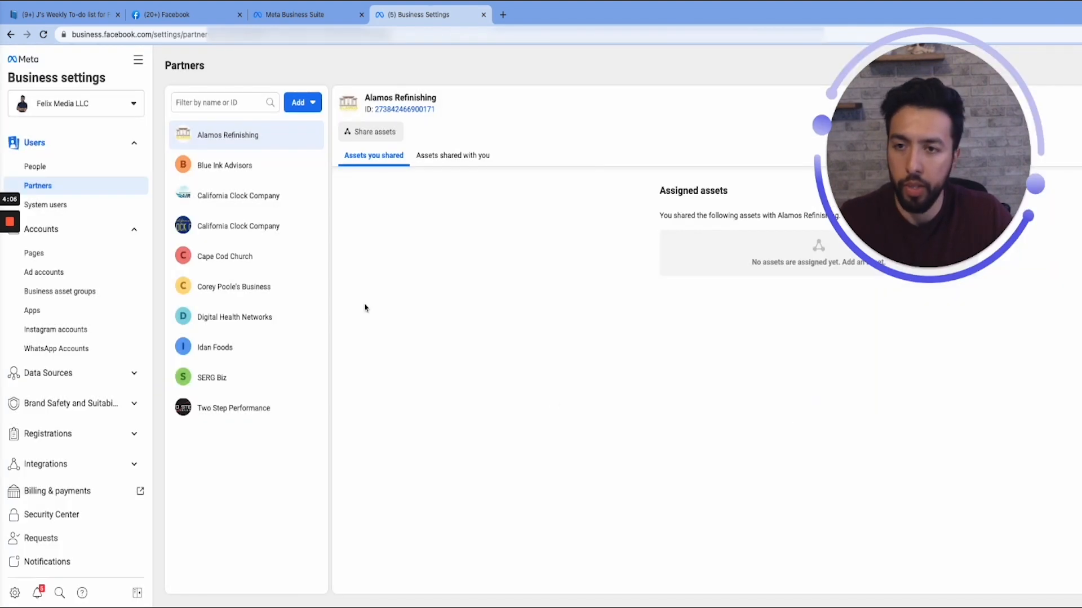
- Start inviting a person to the Felix Media LLC business by entering their email address and continue to the access level choices
{"action": "left_click", "coordinate": [104, 175]}
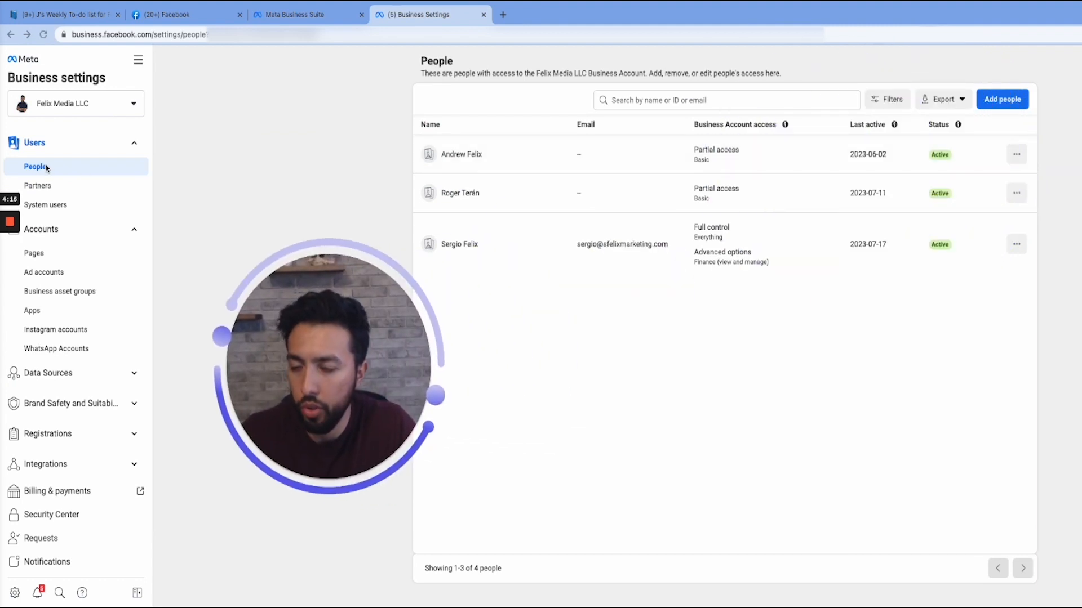
{"action": "left_click", "coordinate": [1006, 108]}
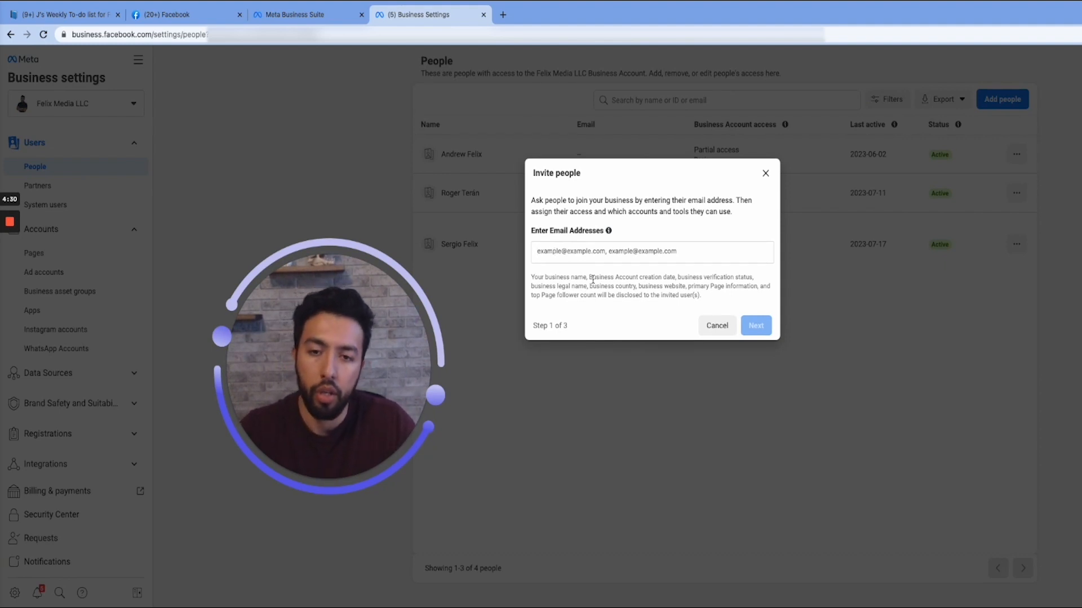
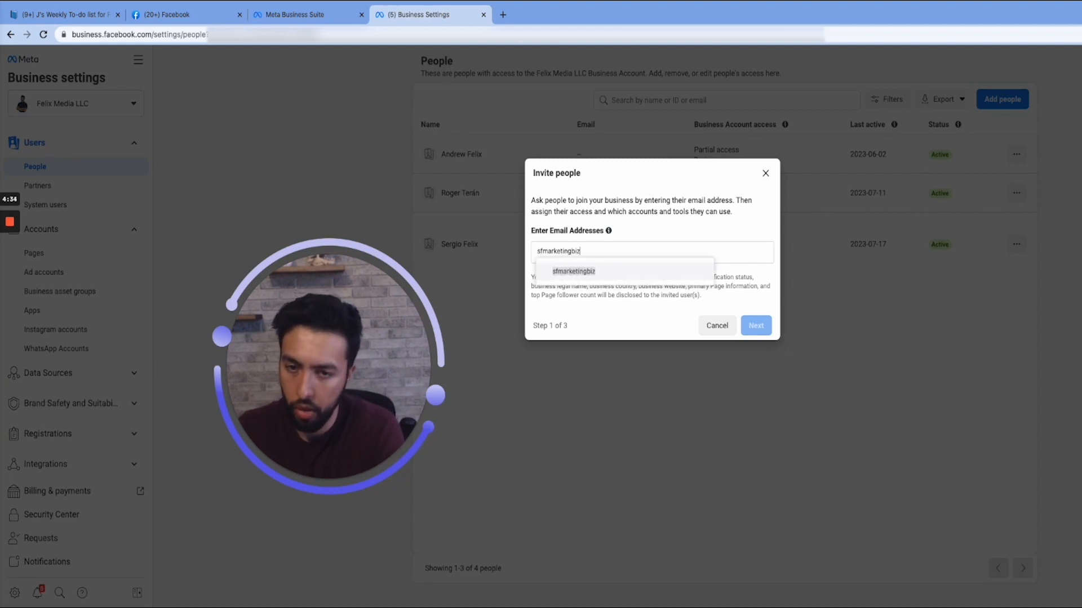
{"action": "key", "text": "Return"}
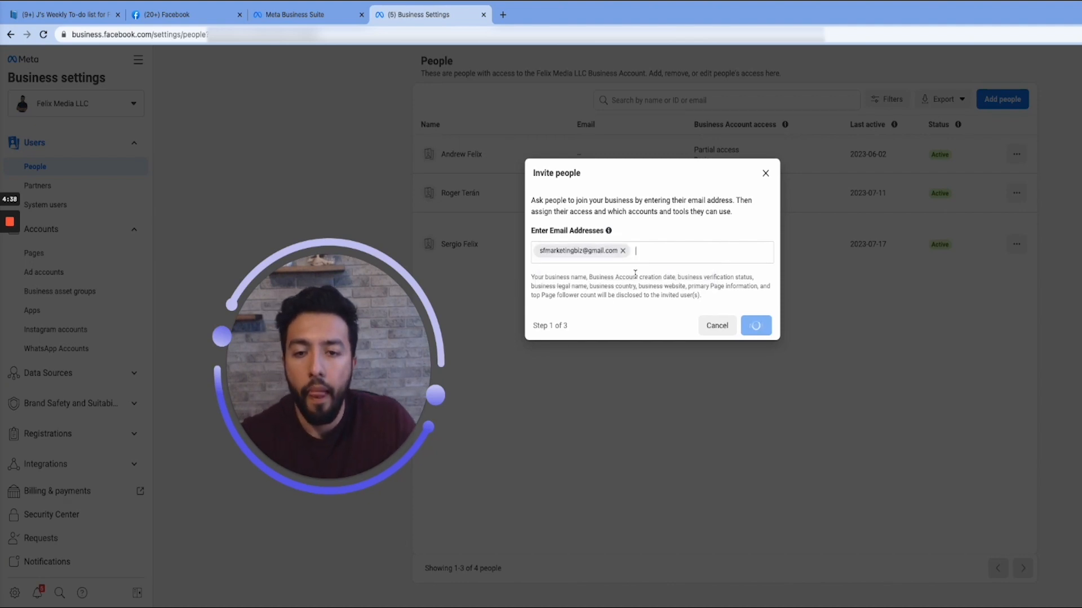
{"action": "left_click", "coordinate": [755, 326]}
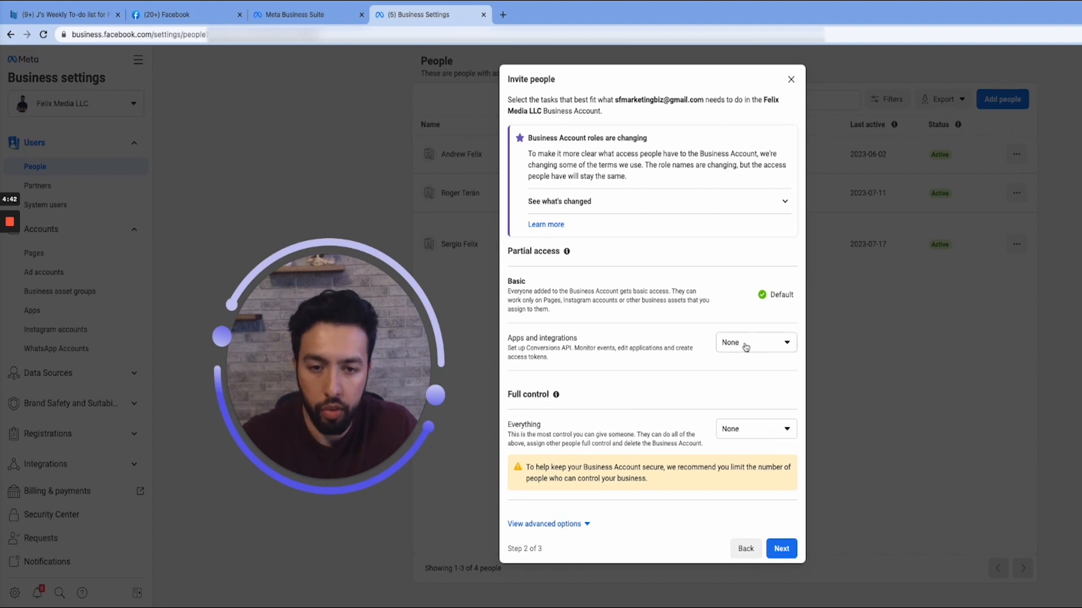
- View the full control options and the asset access choices for the invited person, and close the invitation without sending it
{"action": "left_click", "coordinate": [771, 434]}
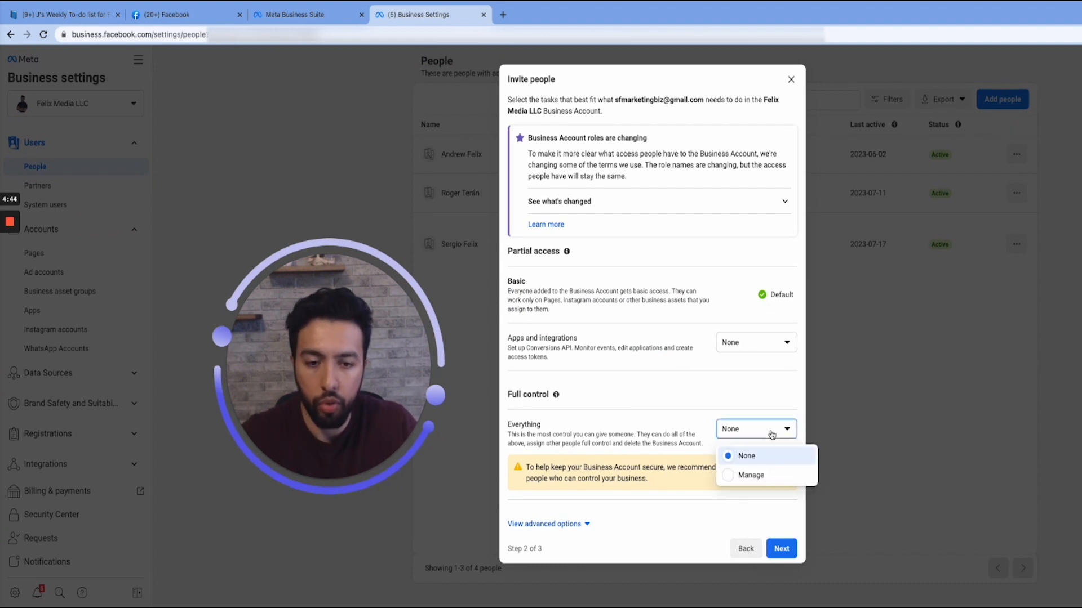
{"action": "left_click", "coordinate": [674, 521]}
{"action": "left_click", "coordinate": [780, 554]}
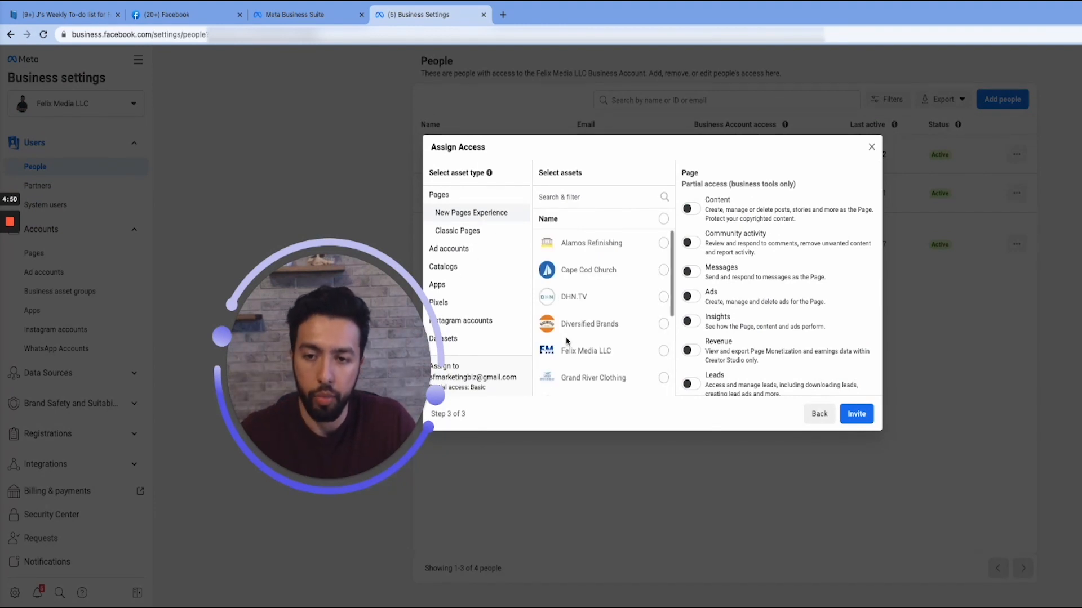
{"action": "left_click", "coordinate": [819, 414]}
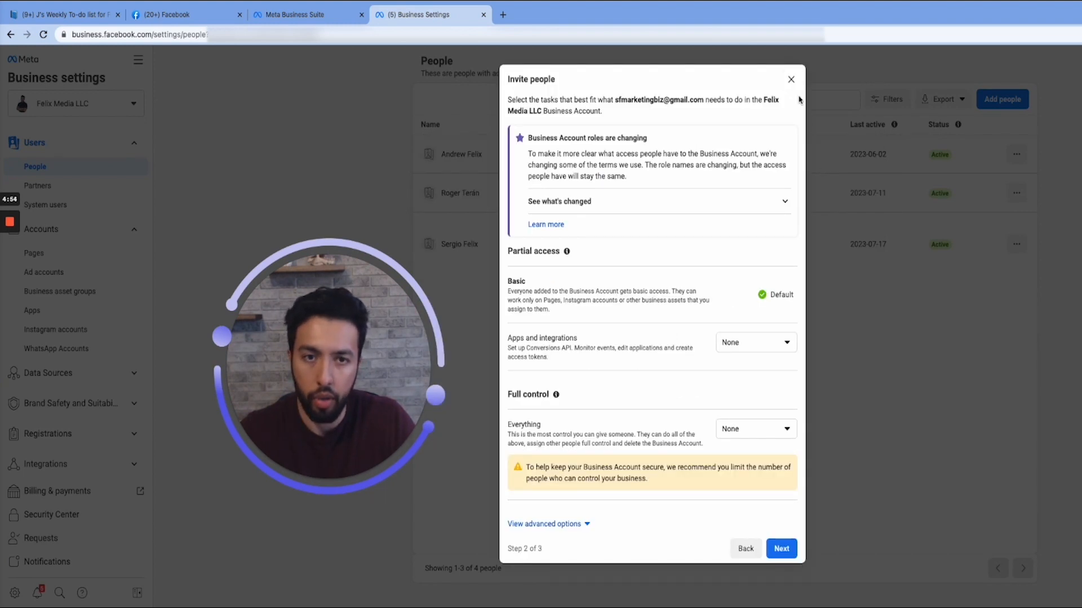
{"action": "left_click", "coordinate": [791, 79]}
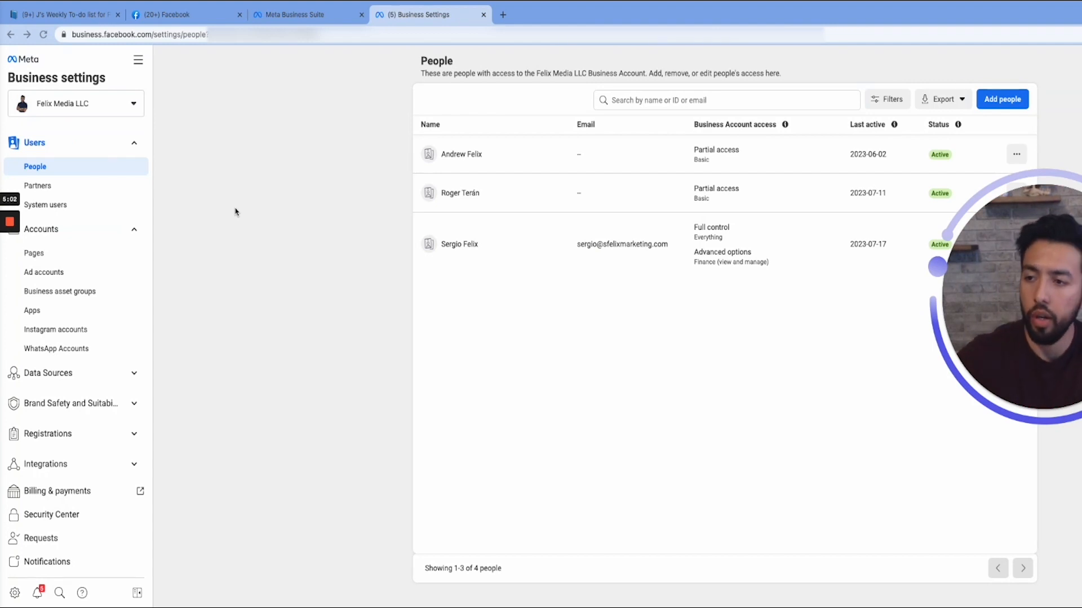
- Review the Partners and People settings, the Meta Business Suite home and Facebook's shortcut list, returning to Business settings
{"action": "left_click", "coordinate": [88, 190]}
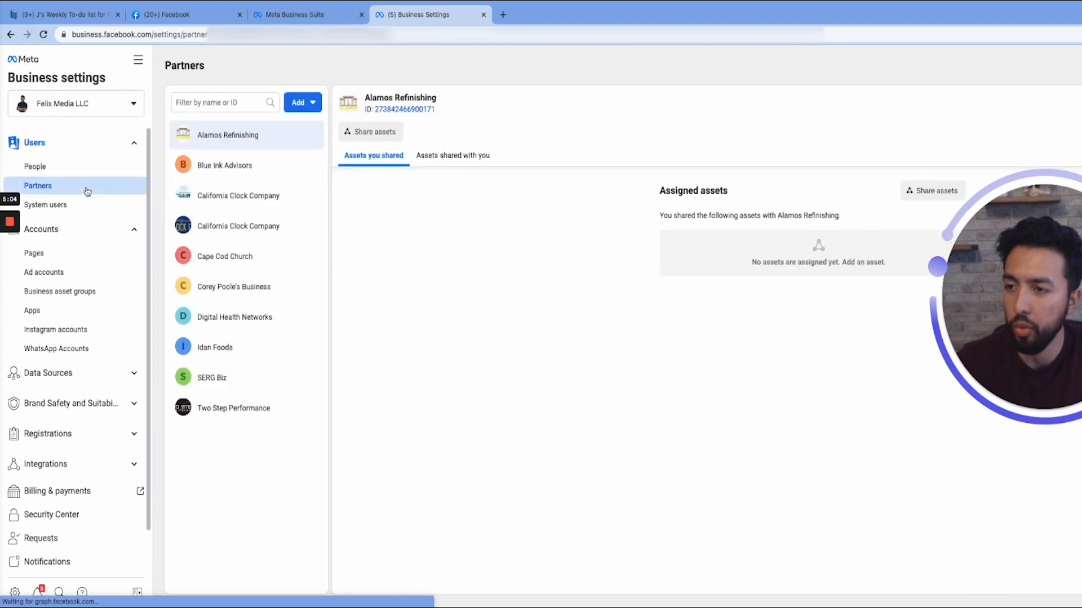
{"action": "left_click", "coordinate": [48, 171]}
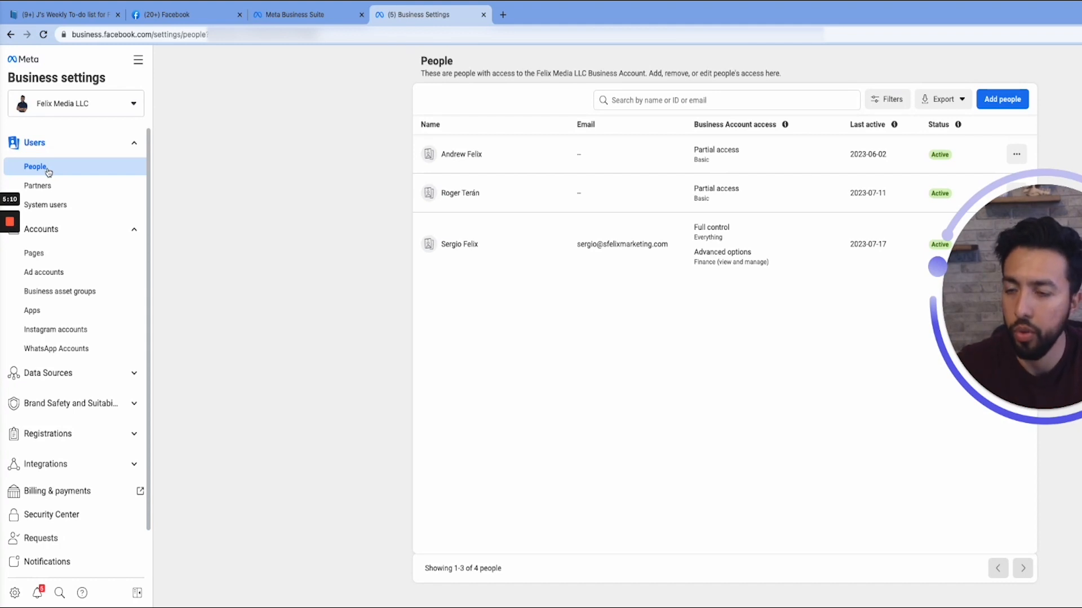
{"action": "left_click", "coordinate": [321, 21]}
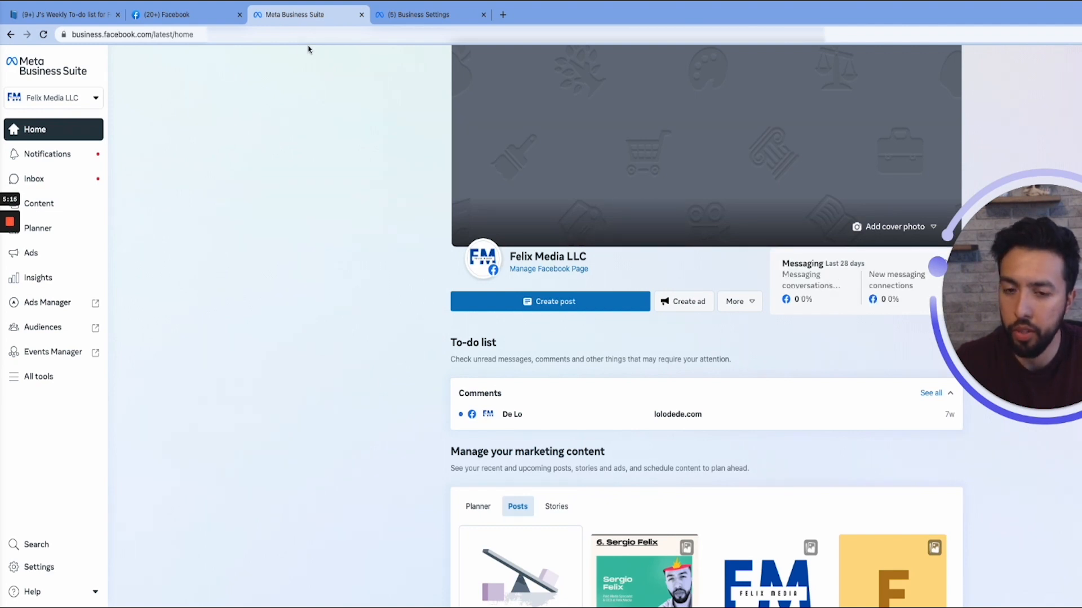
{"action": "left_click", "coordinate": [200, 17]}
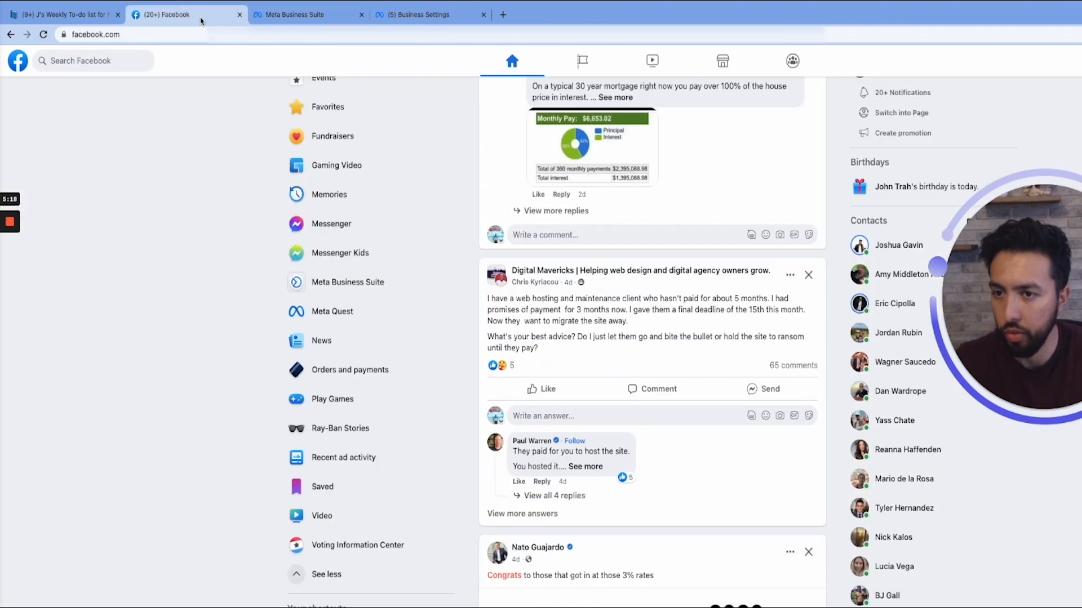
{"action": "scroll", "coordinate": [352, 283], "scroll_direction": "up", "scroll_amount": 6}
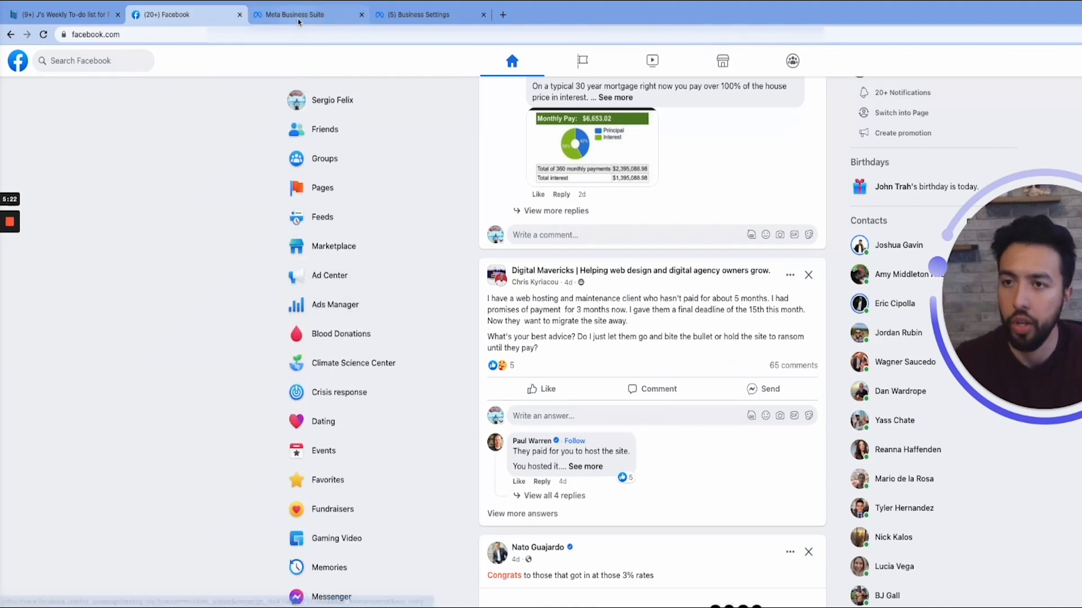
{"action": "left_click", "coordinate": [423, 15]}
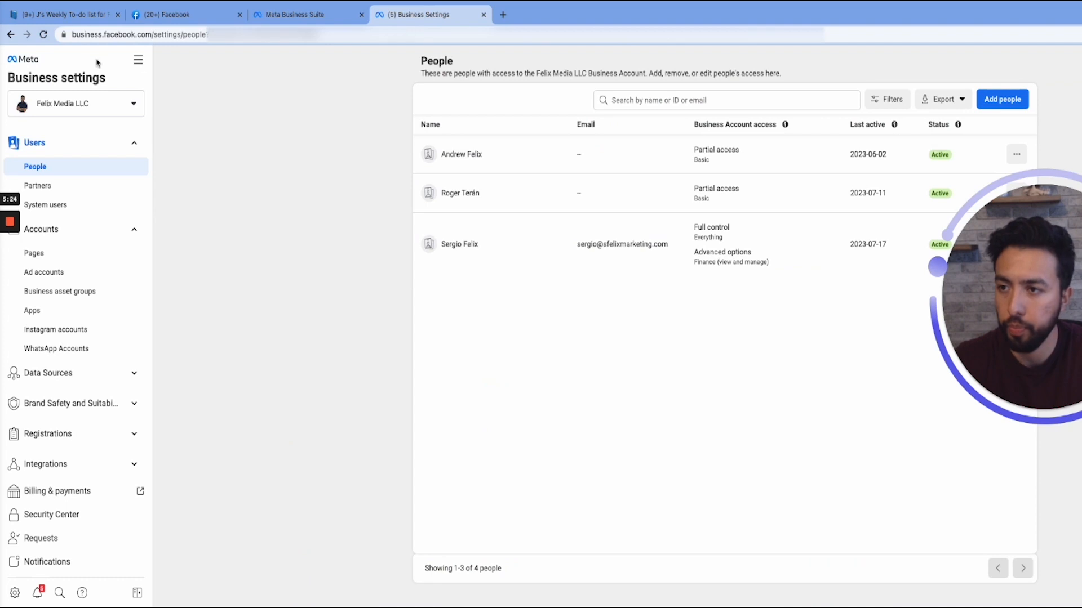
- View the All tools list in Business settings and look over the Facebook home feed and its shortcuts
{"action": "left_click", "coordinate": [138, 59]}
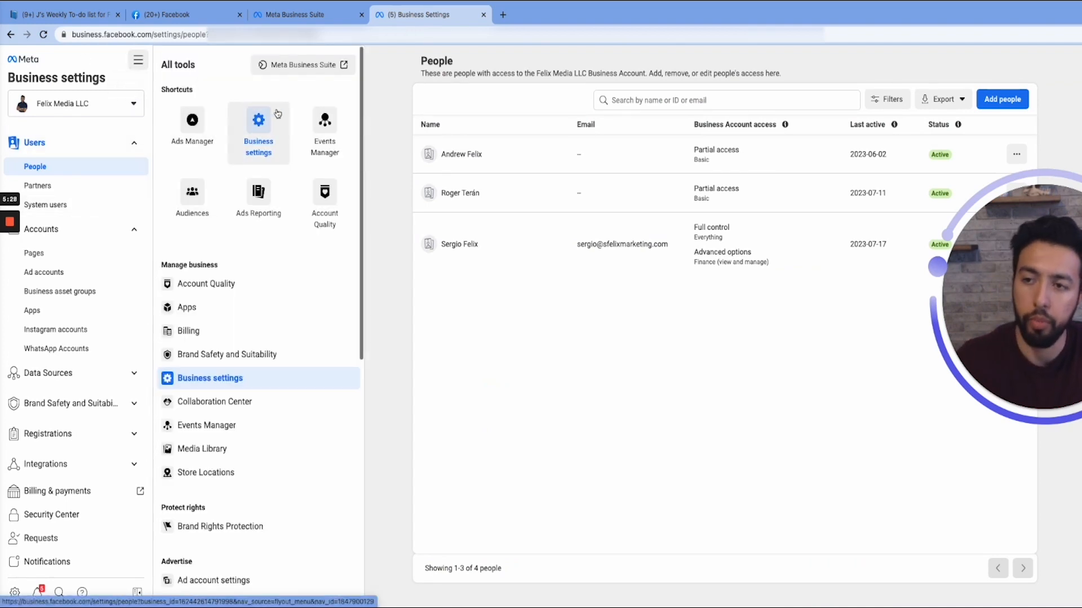
{"action": "left_click", "coordinate": [149, 14]}
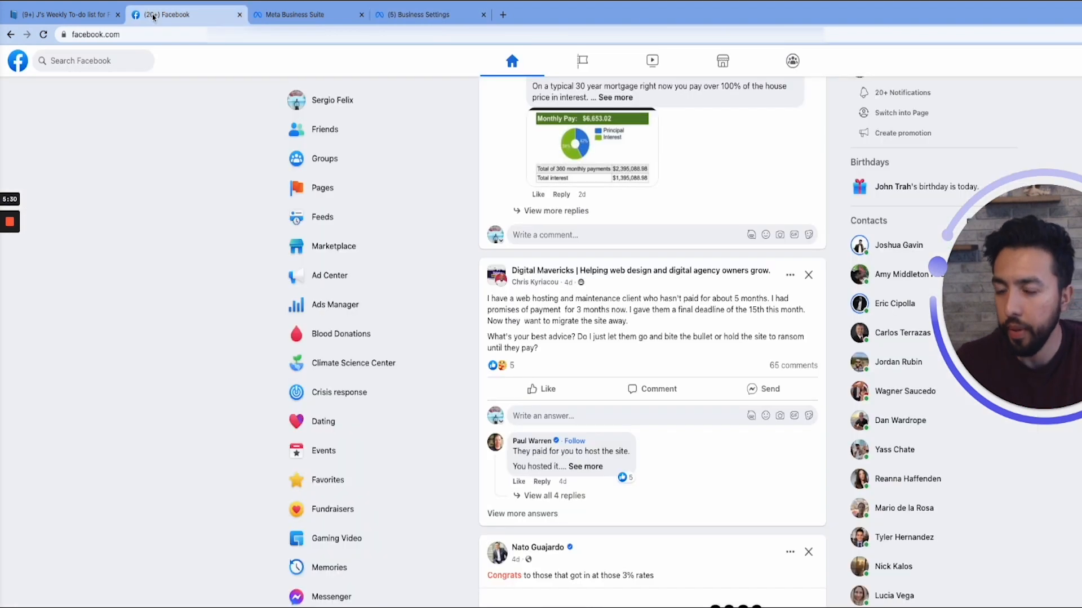
{"action": "scroll", "coordinate": [385, 385], "scroll_direction": "down", "scroll_amount": 2}
{"action": "scroll", "coordinate": [384, 385], "scroll_direction": "up", "scroll_amount": 2}
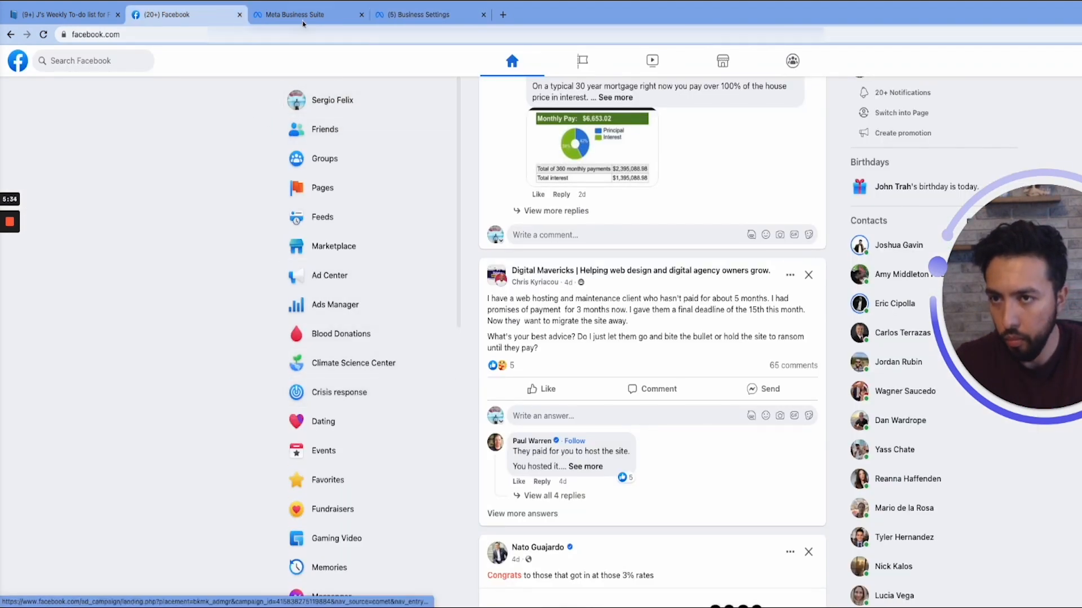
- Go to business.facebook.com/adsmanager in a new browser tab
{"action": "left_click", "coordinate": [504, 15]}
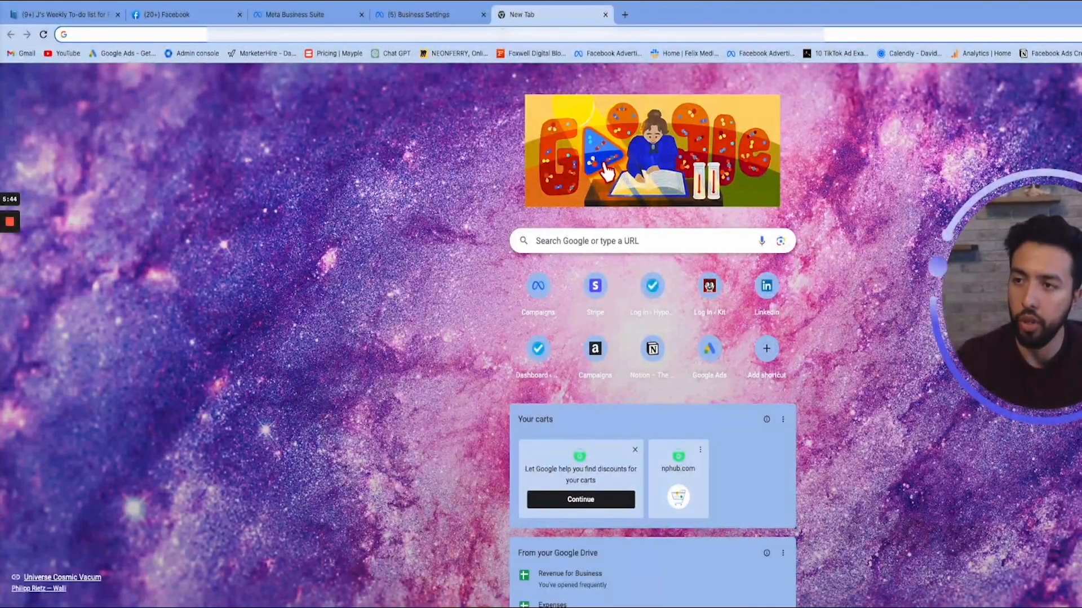
{"action": "type", "text": "business.f"}
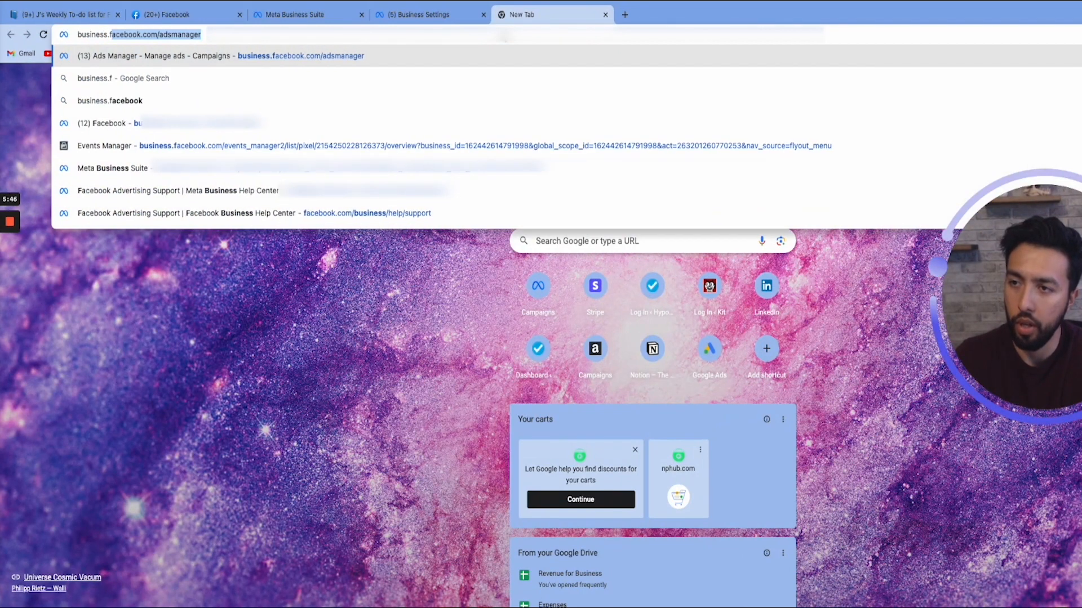
{"action": "type", "text": "acebook.com/"}
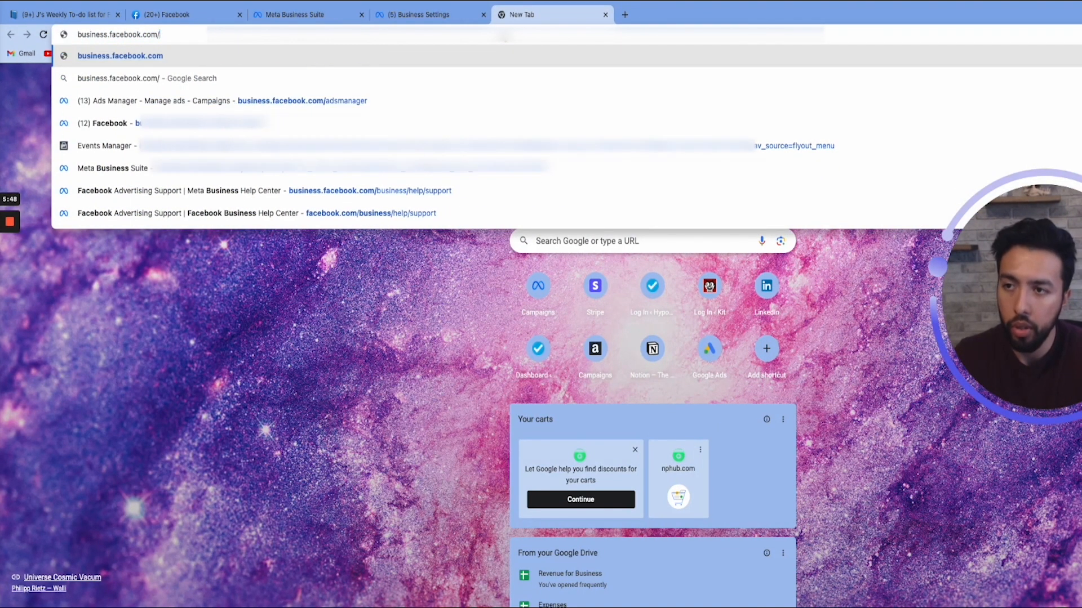
{"action": "key", "text": "BackSpace"}
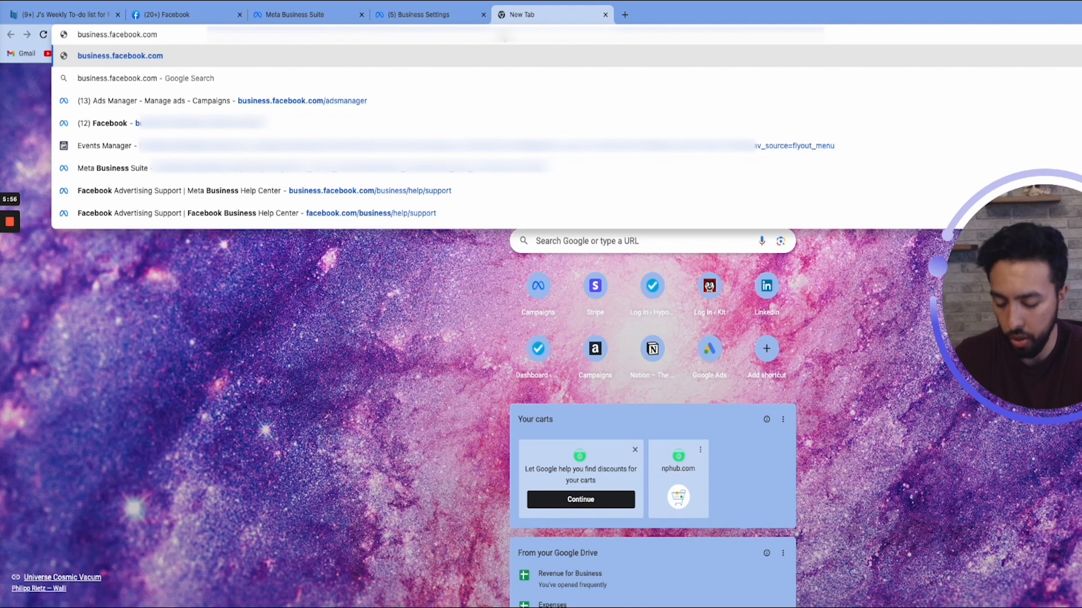
{"action": "type", "text": "/adsmanager"}
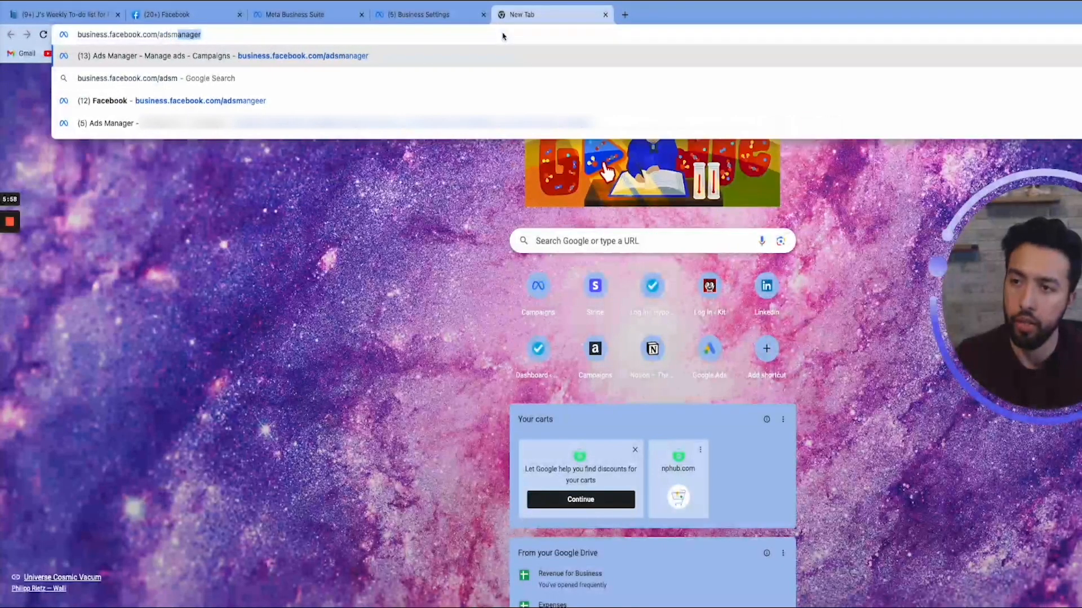
{"action": "key", "text": "Return"}
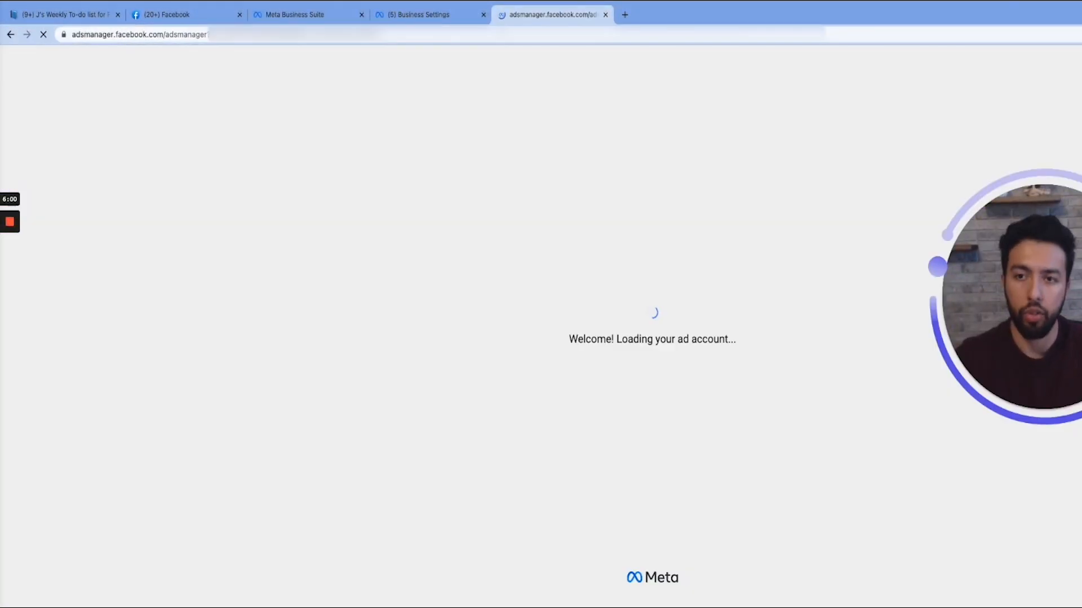